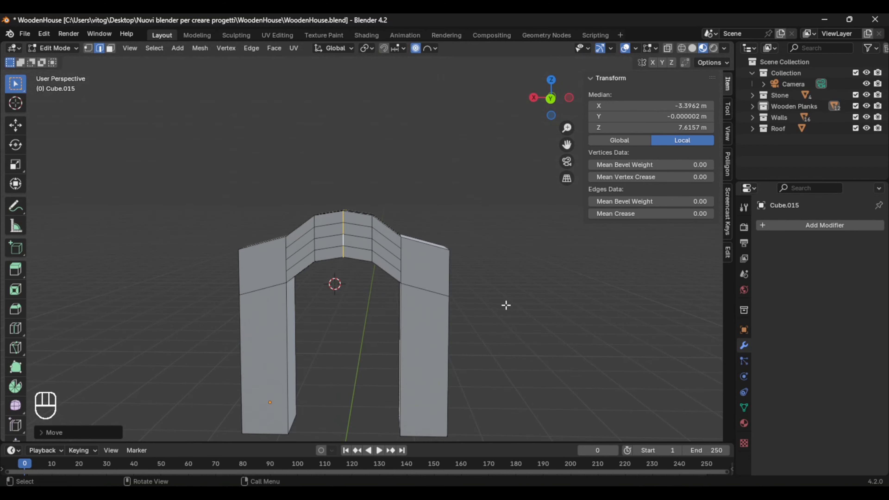
- Turn off proportional editing, return to Object Mode and set the door frame's origin to its geometry
{"action": "middle_click_drag", "start_coordinate": [498, 284], "coordinate": [375, 94], "text": "shift"}
{"action": "left_click", "coordinate": [415, 49]}
{"action": "left_click", "coordinate": [434, 49]}
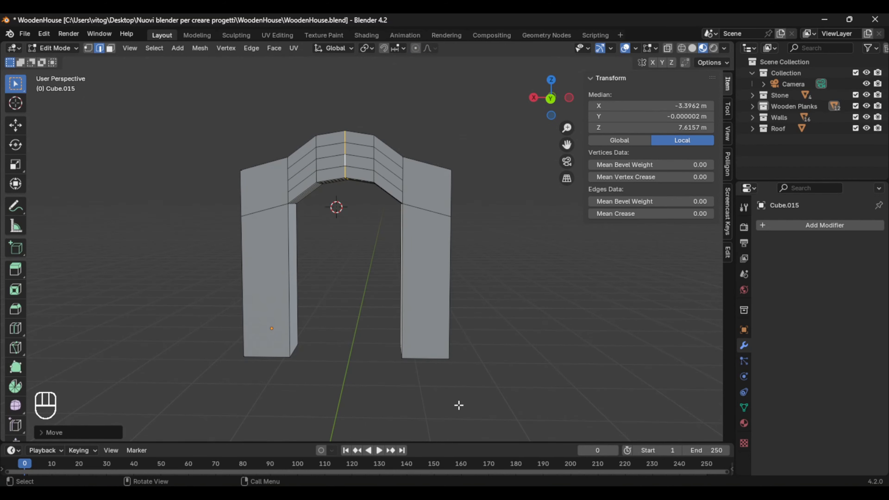
{"action": "key", "text": "Tab"}
{"action": "scroll", "coordinate": [341, 366], "scroll_direction": "down", "scroll_amount": 4}
{"action": "right_click", "coordinate": [298, 195]}
{"action": "mouse_move", "coordinate": [305, 194]}
{"action": "left_click", "coordinate": [419, 211]}
{"action": "middle_click_drag", "start_coordinate": [385, 316], "coordinate": [397, 292]}
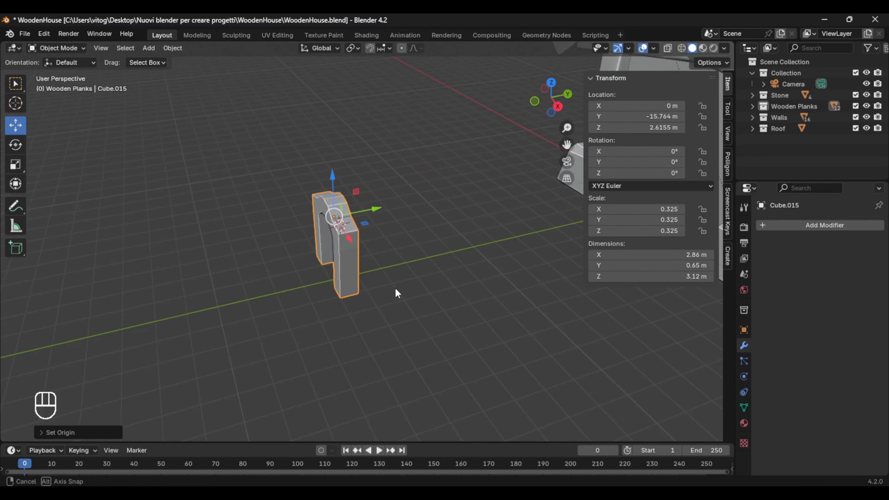
- Move the door frame along Y toward the front of the house and enlarge it uniformly to a scale of about 0.435
{"action": "left_click_drag", "start_coordinate": [377, 209], "coordinate": [525, 186]}
{"action": "middle_click_drag", "start_coordinate": [525, 197], "coordinate": [333, 247], "text": "shift"}
{"action": "left_click_drag", "start_coordinate": [354, 238], "coordinate": [510, 238]}
{"action": "middle_click_drag", "start_coordinate": [504, 281], "coordinate": [426, 337]}
{"action": "key", "text": "s"}
{"action": "left_click", "coordinate": [364, 330]}
- Lower the door frame to about Z 2.51 m and push it into the front wall at about Y -0.03 m
{"action": "middle_click_drag", "start_coordinate": [371, 326], "coordinate": [564, 273]}
{"action": "left_click_drag", "start_coordinate": [315, 218], "coordinate": [315, 176]}
{"action": "scroll", "coordinate": [490, 315], "scroll_direction": "down", "scroll_amount": 4}
{"action": "middle_click_drag", "start_coordinate": [588, 336], "coordinate": [443, 347]}
{"action": "left_click_drag", "start_coordinate": [483, 252], "coordinate": [520, 252]}
{"action": "left_click", "coordinate": [340, 287]}
{"action": "middle_click_drag", "start_coordinate": [338, 277], "coordinate": [428, 267]}
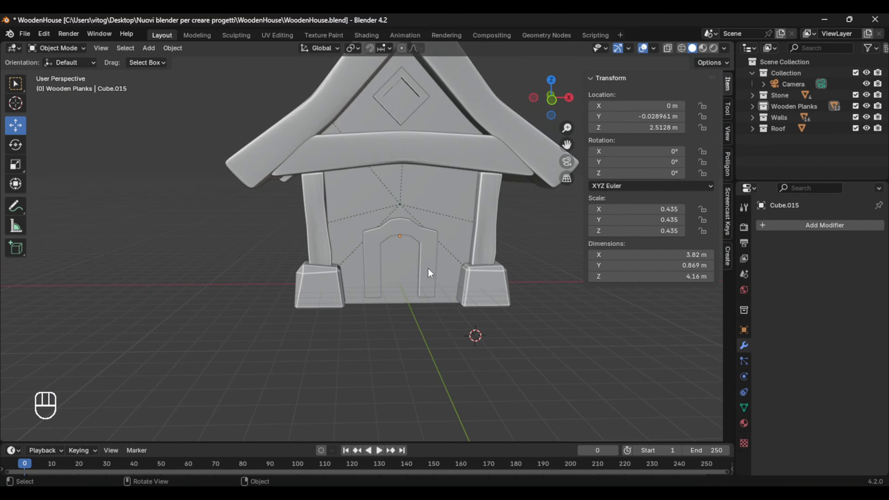
- Enlarge the door frame uniformly to about 0.487 and pull it out of the wall to about Y -0.237 m
{"action": "left_click", "coordinate": [429, 270]}
{"action": "key", "text": "s"}
{"action": "left_click", "coordinate": [434, 275]}
{"action": "middle_click_drag", "start_coordinate": [539, 343], "coordinate": [500, 330]}
{"action": "left_click_drag", "start_coordinate": [510, 248], "coordinate": [504, 248]}
{"action": "middle_click_drag", "start_coordinate": [315, 298], "coordinate": [407, 306]}
{"action": "scroll", "coordinate": [468, 284], "scroll_direction": "up", "scroll_amount": 4}
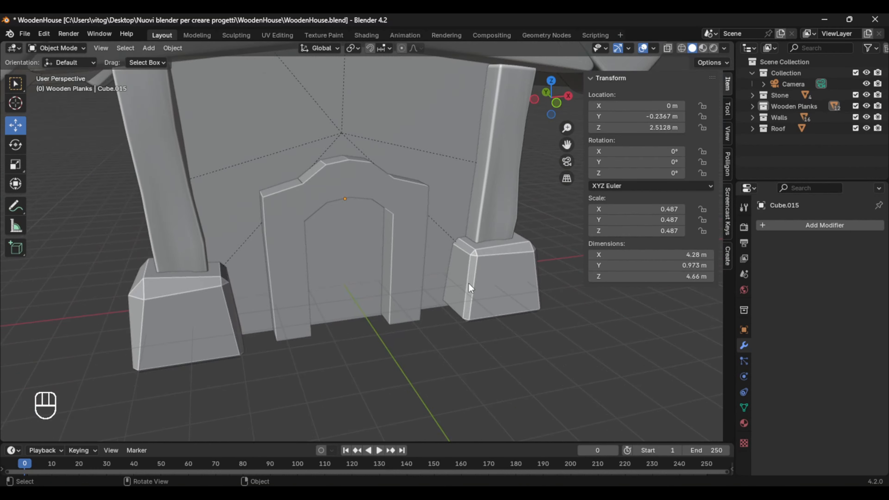
- Add a cube in front of the house and flatten it to a Y scale of 0.25
{"action": "scroll", "coordinate": [469, 285], "scroll_direction": "down", "scroll_amount": 6}
{"action": "middle_click_drag", "start_coordinate": [469, 286], "coordinate": [483, 330]}
{"action": "key", "text": "shift+a"}
{"action": "left_click", "coordinate": [148, 49]}
{"action": "mouse_move", "coordinate": [159, 59]}
{"action": "left_click", "coordinate": [264, 73]}
{"action": "middle_click_drag", "start_coordinate": [422, 271], "coordinate": [455, 264]}
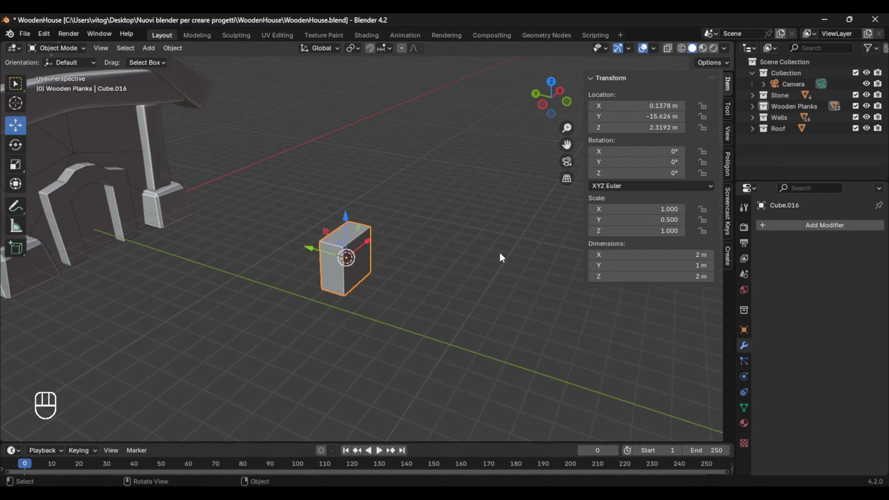
{"action": "scroll", "coordinate": [405, 273], "scroll_direction": "up", "scroll_amount": 3}
{"action": "mouse_move", "coordinate": [503, 257]}
{"action": "middle_mouse_down"}
{"action": "mouse_move", "coordinate": [405, 273]}
{"action": "mouse_move", "coordinate": [511, 261]}
{"action": "middle_mouse_up"}
{"action": "left_click", "coordinate": [659, 218]}
{"action": "type", "text": "0.25"}
{"action": "key", "text": "Return"}
- Enlarge the flattened cube uniformly and stretch it along Z into a door slab about 3.52 × 0.88 × 6.25 m
{"action": "middle_click_drag", "start_coordinate": [490, 333], "coordinate": [443, 355]}
{"action": "key", "text": "s"}
{"action": "left_click", "coordinate": [459, 363]}
{"action": "scroll", "coordinate": [443, 355], "scroll_direction": "down", "scroll_amount": 2}
{"action": "key", "text": "s"}
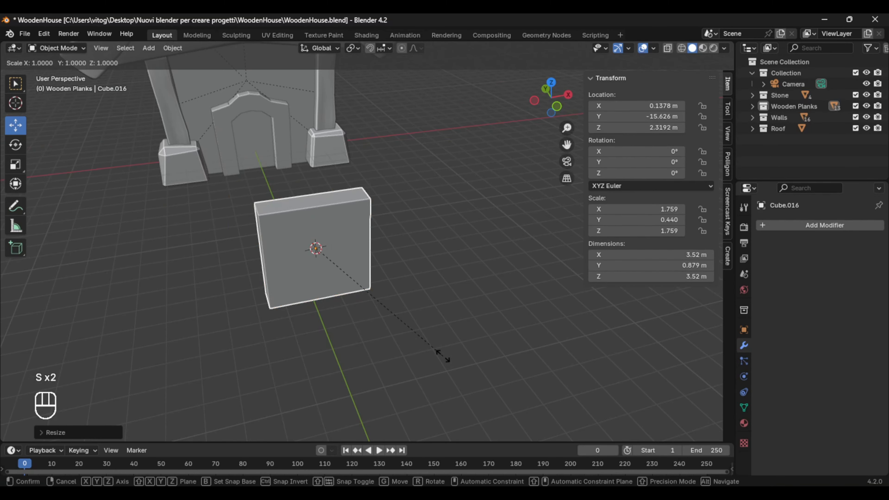
{"action": "left_click", "coordinate": [442, 434]}
{"action": "middle_click_drag", "start_coordinate": [450, 119], "coordinate": [489, 172]}
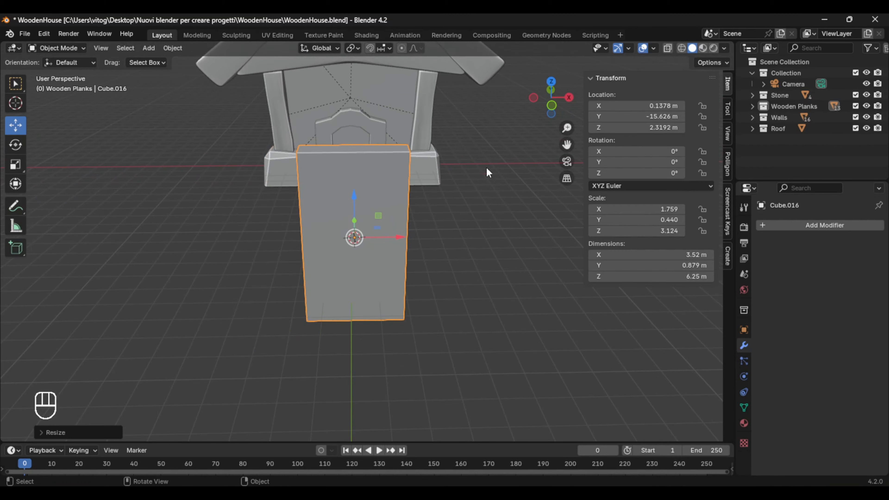
{"action": "middle_click_drag", "start_coordinate": [501, 252], "coordinate": [507, 234]}
{"action": "left_click", "coordinate": [429, 241]}
{"action": "mouse_move", "coordinate": [451, 241]}
{"action": "middle_mouse_down"}
{"action": "mouse_move", "coordinate": [437, 246]}
{"action": "mouse_move", "coordinate": [452, 228]}
{"action": "middle_mouse_up"}
- Cut three evenly spaced horizontal edge loops around the door slab
{"action": "key", "text": "Tab"}
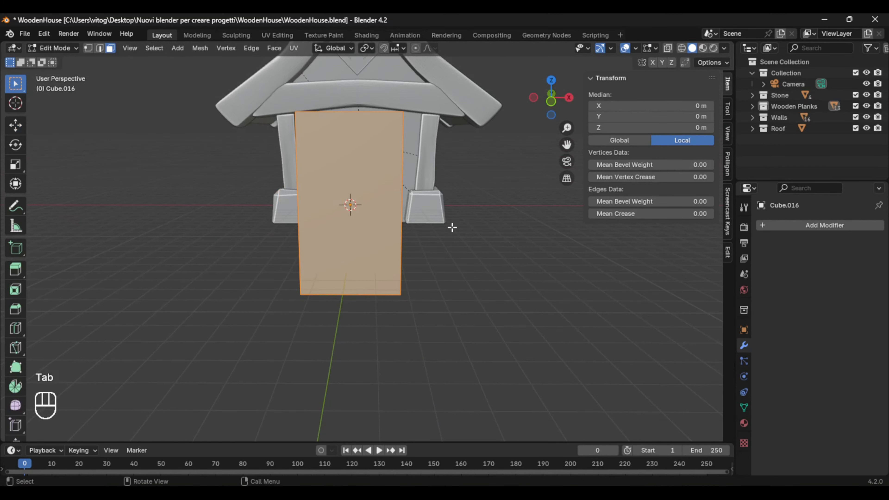
{"action": "right_click", "coordinate": [323, 210]}
{"action": "key", "text": "Escape"}
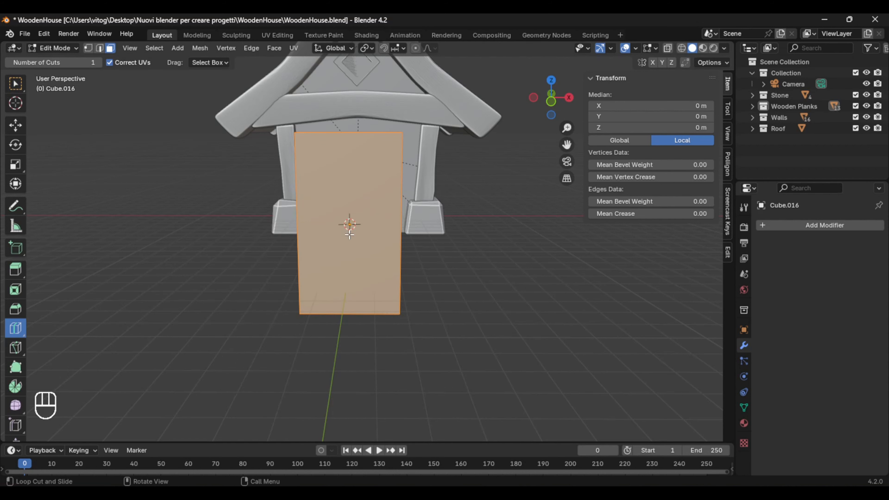
{"action": "left_click", "coordinate": [352, 225]}
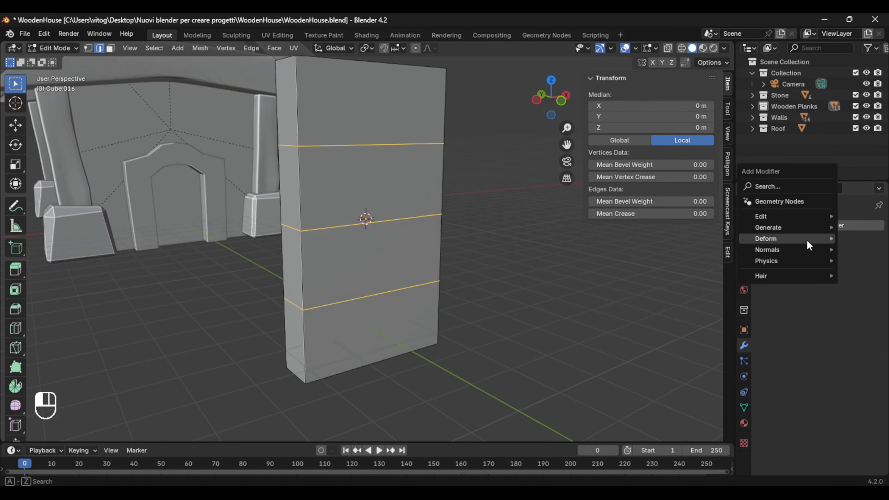
- Add a Bevel modifier to the door slab and return to Object Mode
{"action": "left_click", "coordinate": [700, 242]}
{"action": "key", "text": "Tab"}
{"action": "middle_click_drag", "start_coordinate": [540, 276], "coordinate": [494, 290]}
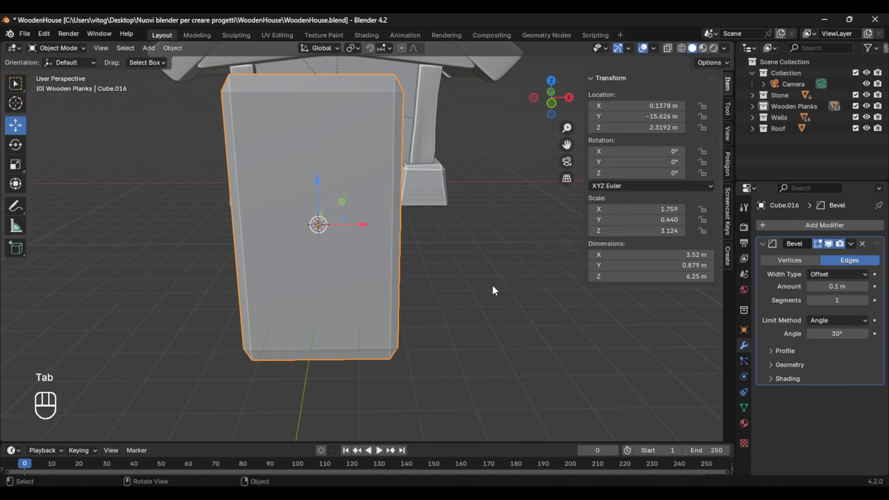
- Scale the three horizontal edge loops slightly inward to narrow the middle of the door slab
{"action": "key", "text": "Tab"}
{"action": "key", "text": "s"}
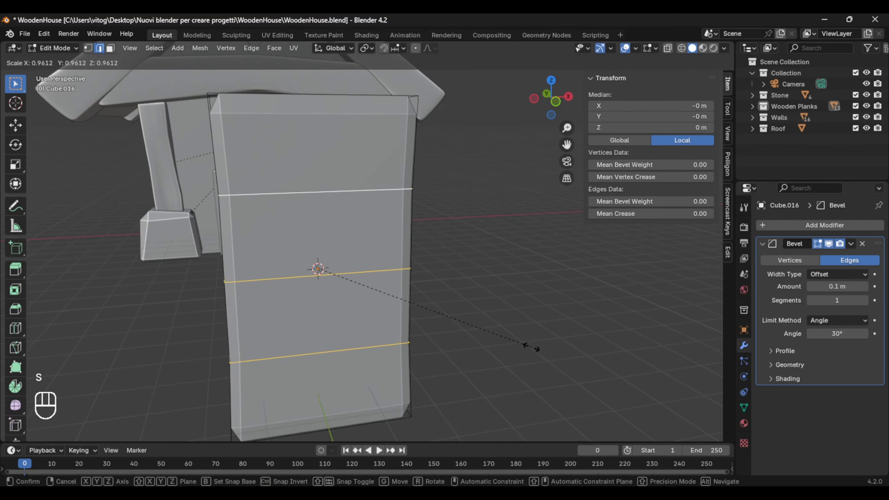
{"action": "left_click", "coordinate": [518, 343]}
{"action": "key", "text": "Tab"}
- Shrink the whole door uniformly by a factor of 0.529 and set its bevel amount to 0.07 m
{"action": "scroll", "coordinate": [490, 350], "scroll_direction": "down", "scroll_amount": 4}
{"action": "middle_click_drag", "start_coordinate": [490, 340], "coordinate": [462, 303]}
{"action": "left_click", "coordinate": [467, 360]}
{"action": "scroll", "coordinate": [467, 351], "scroll_direction": "up", "scroll_amount": 2}
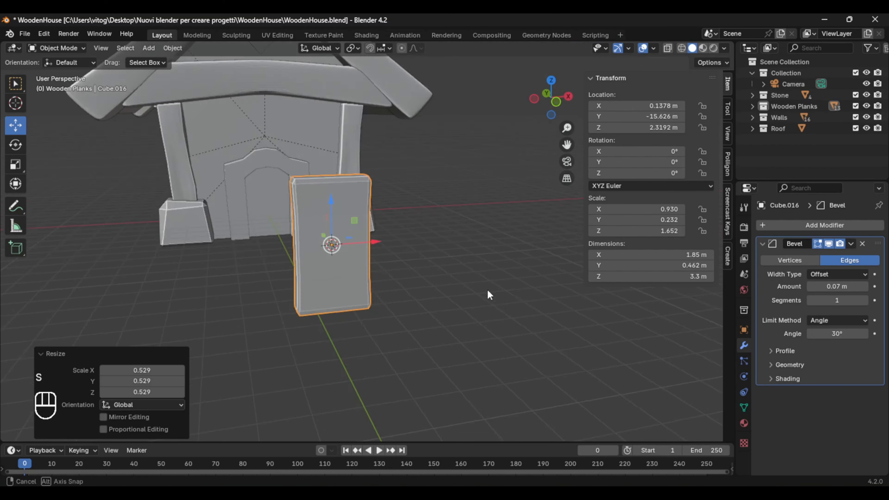
- Move the door into the doorway at X 0, about Y -0.911 m and Z 0.689 m
{"action": "middle_click_drag", "start_coordinate": [453, 338], "coordinate": [366, 300]}
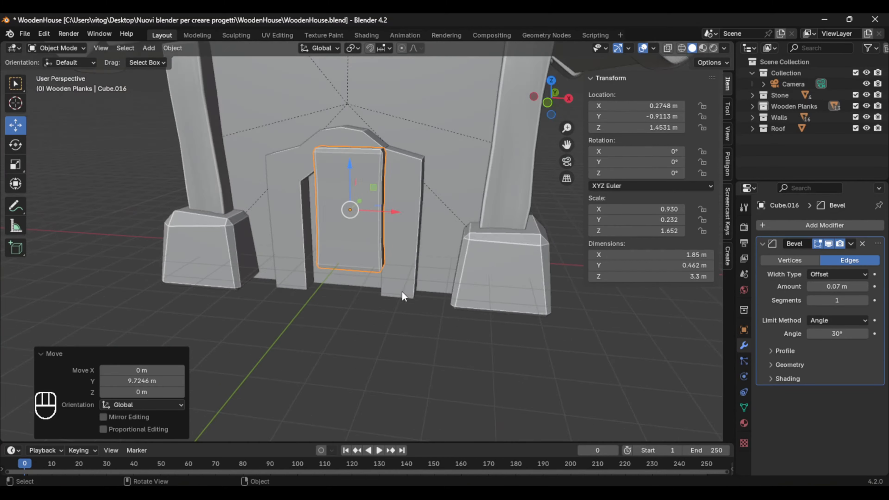
{"action": "left_click", "coordinate": [631, 105]}
{"action": "type", "text": "0"}
- Widen the door along X by a factor of about 1.279 to fit the frame opening
{"action": "key", "text": "s"}
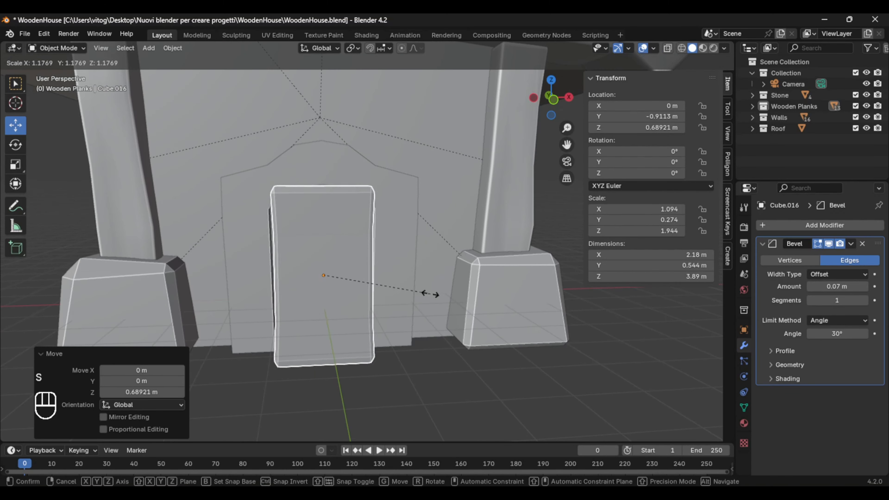
{"action": "key", "text": "x"}
{"action": "left_click", "coordinate": [397, 292]}
{"action": "scroll", "coordinate": [459, 304], "scroll_direction": "up", "scroll_amount": 2}
{"action": "middle_click_drag", "start_coordinate": [457, 299], "coordinate": [417, 304]}
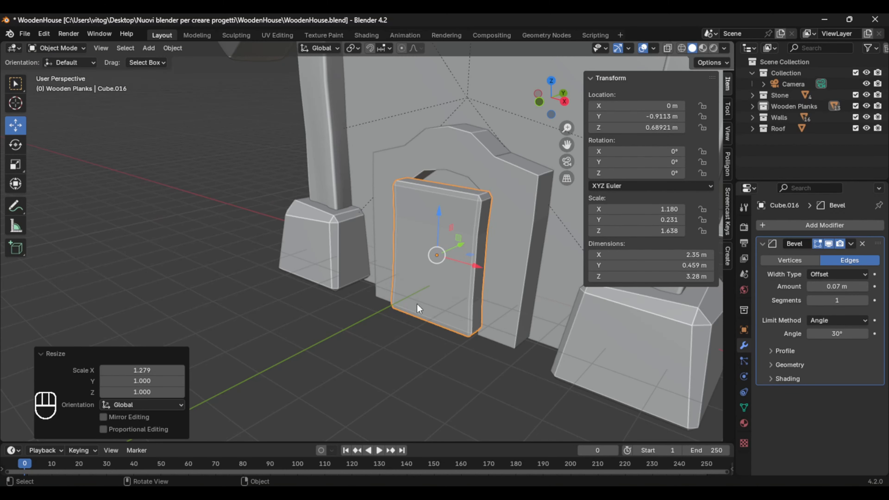
{"action": "middle_click_drag", "start_coordinate": [342, 293], "coordinate": [410, 263]}
{"action": "middle_click_drag", "start_coordinate": [410, 263], "coordinate": [469, 273]}
{"action": "middle_click_drag", "start_coordinate": [390, 293], "coordinate": [449, 281], "text": "shift"}
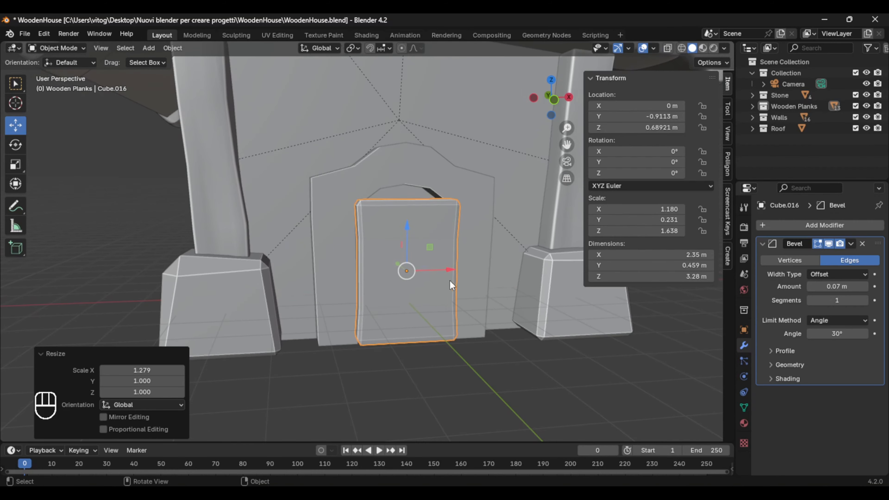
- Lower the door in the frame to about Z 0.604 m
{"action": "key", "text": "Tab"}
{"action": "key", "text": "Tab"}
{"action": "middle_click_drag", "start_coordinate": [406, 387], "coordinate": [416, 367]}
{"action": "left_click", "coordinate": [393, 309]}
{"action": "left_click_drag", "start_coordinate": [384, 295], "coordinate": [383, 299]}
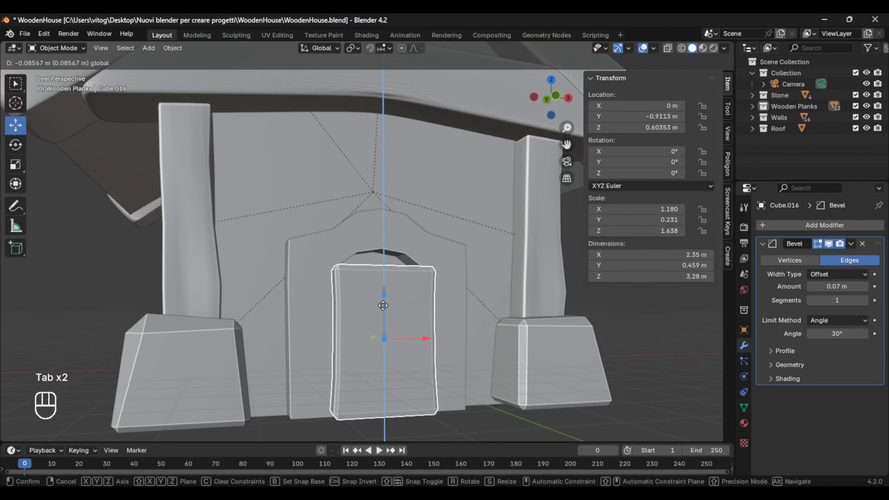
{"action": "left_click", "coordinate": [331, 315]}
- Try to shrink the door uniformly by a factor of 0.908
{"action": "scroll", "coordinate": [336, 312], "scroll_direction": "up", "scroll_amount": 2}
{"action": "middle_click_drag", "start_coordinate": [387, 308], "coordinate": [413, 262], "text": "shift"}
{"action": "left_click", "coordinate": [420, 274]}
{"action": "key", "text": "s"}
{"action": "left_click", "coordinate": [504, 388]}
{"action": "middle_click_drag", "start_coordinate": [505, 385], "coordinate": [496, 389]}
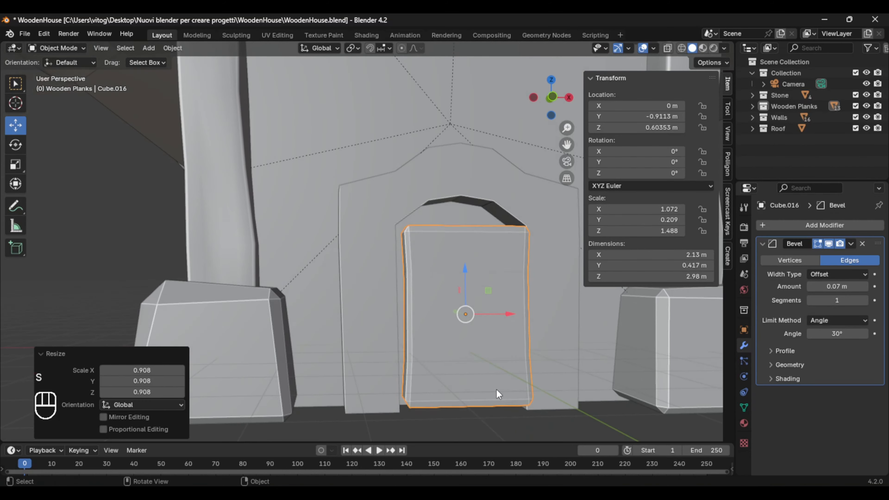
{"action": "key", "text": "ctrl+z"}
- Shorten the door along Z to a scale of about 1.535 and lower it to about Z 0.454 m
{"action": "key", "text": "s"}
{"action": "key", "text": "z"}
{"action": "left_click", "coordinate": [501, 384]}
{"action": "left_click_drag", "start_coordinate": [466, 283], "coordinate": [466, 292]}
{"action": "middle_click_drag", "start_coordinate": [504, 381], "coordinate": [553, 397]}
{"action": "middle_click_drag", "start_coordinate": [553, 397], "coordinate": [461, 384], "text": "shift"}
{"action": "left_click", "coordinate": [462, 384]}
{"action": "middle_click_drag", "start_coordinate": [313, 379], "coordinate": [503, 380]}
{"action": "scroll", "coordinate": [336, 380], "scroll_direction": "down", "scroll_amount": 3}
{"action": "scroll", "coordinate": [433, 326], "scroll_direction": "up", "scroll_amount": 3}
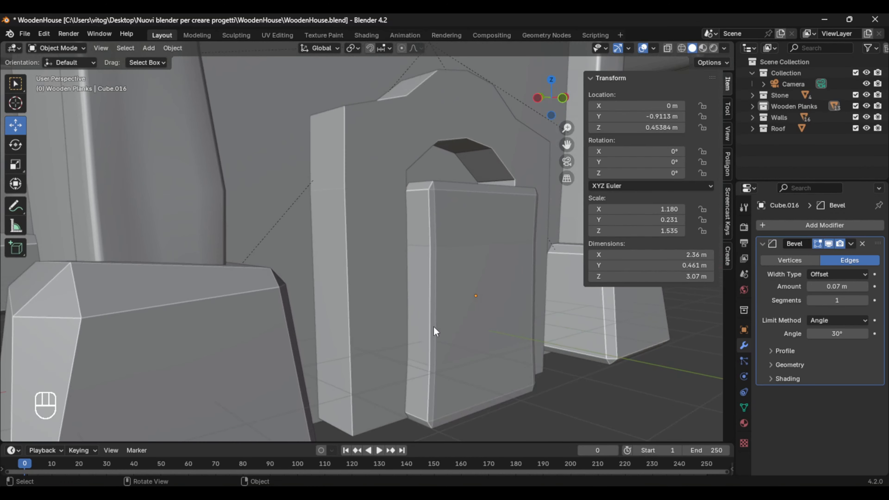
- Place the 3D cursor at the door's hinge edge and set the door's origin to the 3D cursor
{"action": "middle_click_drag", "start_coordinate": [433, 326], "coordinate": [496, 301], "text": "shift"}
{"action": "scroll", "coordinate": [480, 286], "scroll_direction": "down", "scroll_amount": 3}
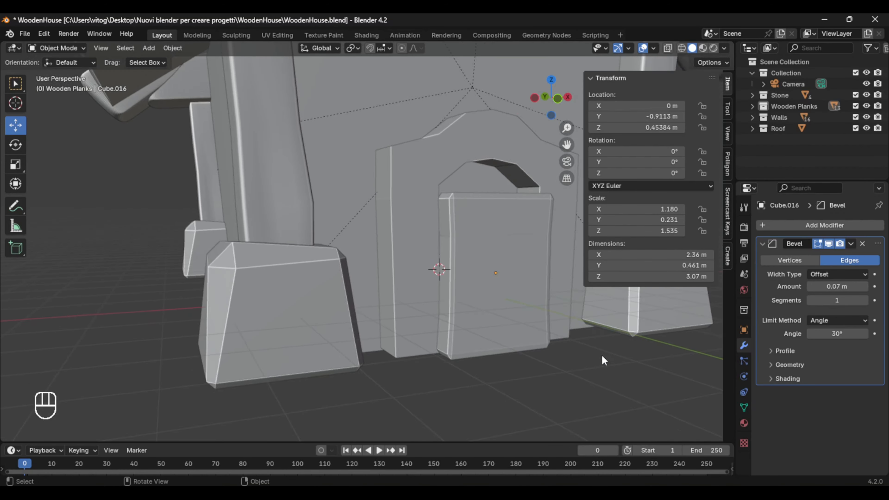
{"action": "middle_click_drag", "start_coordinate": [601, 354], "coordinate": [556, 357]}
{"action": "middle_click_drag", "start_coordinate": [539, 361], "coordinate": [467, 366], "text": "shift"}
{"action": "scroll", "coordinate": [462, 351], "scroll_direction": "up", "scroll_amount": 3}
{"action": "left_click", "coordinate": [449, 306]}
{"action": "right_click", "coordinate": [473, 296]}
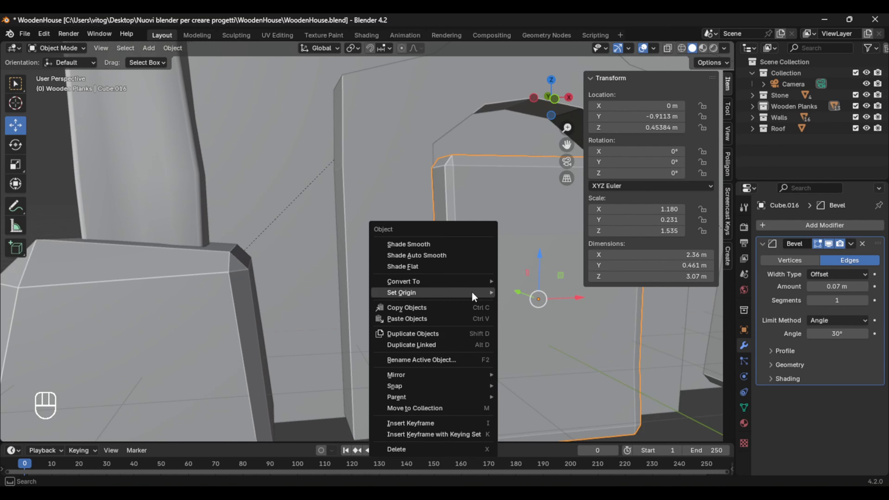
{"action": "left_click", "coordinate": [543, 319]}
{"action": "scroll", "coordinate": [573, 350], "scroll_direction": "down", "scroll_amount": 2}
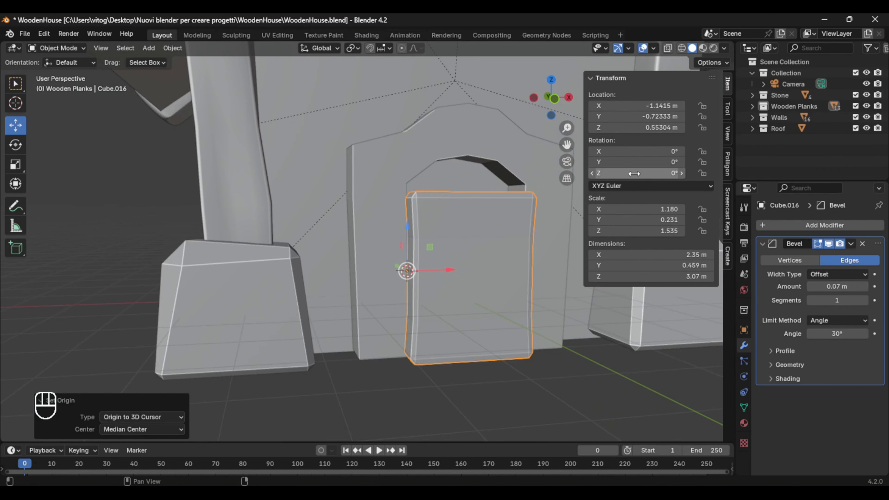
- Swing the door open on its hinge edge by setting its Z rotation to -25°
{"action": "left_click_drag", "start_coordinate": [634, 173], "coordinate": [616, 173]}
{"action": "scroll", "coordinate": [303, 357], "scroll_direction": "down", "scroll_amount": 1}
{"action": "middle_click_drag", "start_coordinate": [485, 358], "coordinate": [329, 380], "text": "shift"}
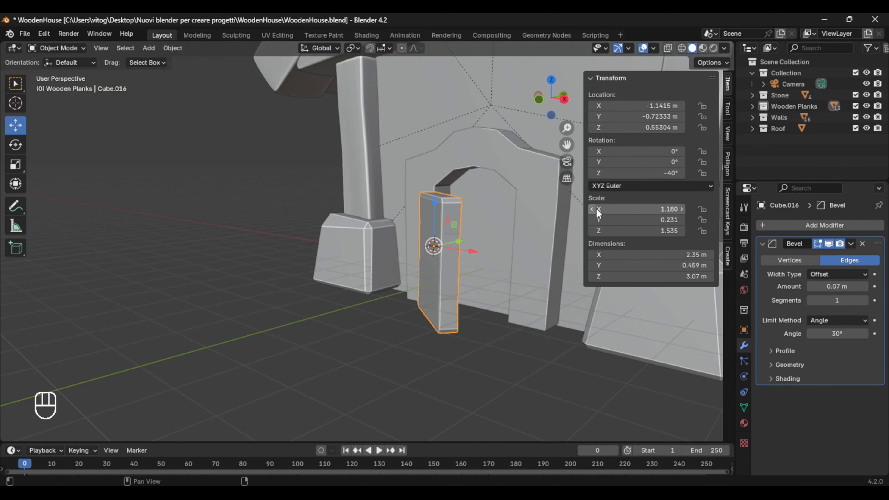
{"action": "scroll", "coordinate": [282, 294], "scroll_direction": "down", "scroll_amount": 3}
{"action": "middle_click_drag", "start_coordinate": [282, 294], "coordinate": [355, 246], "text": "shift"}
{"action": "scroll", "coordinate": [224, 339], "scroll_direction": "up", "scroll_amount": 4}
- Examine the door frame and the open door from several angles and distances
{"action": "left_click", "coordinate": [328, 196]}
{"action": "key", "text": "Tab"}
{"action": "key", "text": "Tab"}
{"action": "left_click", "coordinate": [129, 252]}
{"action": "middle_click_drag", "start_coordinate": [144, 251], "coordinate": [281, 248]}
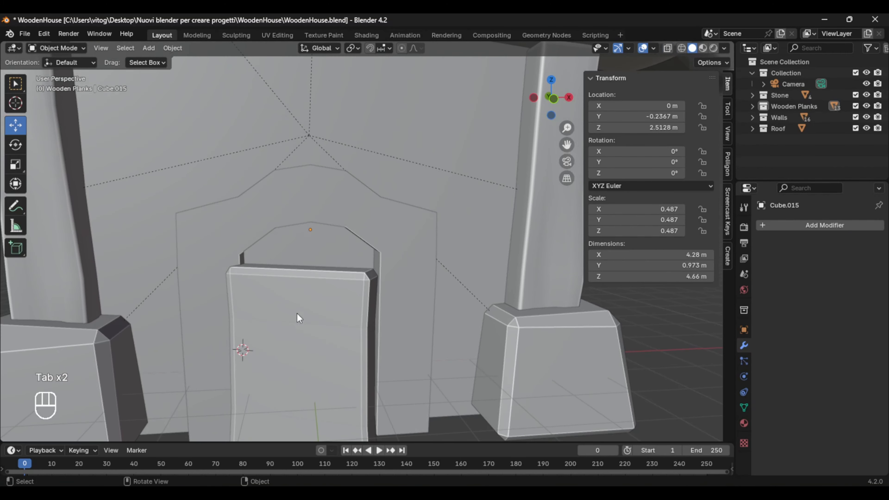
{"action": "left_click", "coordinate": [297, 313]}
{"action": "mouse_move", "coordinate": [450, 290]}
{"action": "middle_mouse_down"}
{"action": "mouse_move", "coordinate": [473, 270]}
{"action": "mouse_move", "coordinate": [455, 278]}
{"action": "middle_mouse_up"}
{"action": "scroll", "coordinate": [473, 271], "scroll_direction": "down", "scroll_amount": 3}
{"action": "scroll", "coordinate": [455, 277], "scroll_direction": "down", "scroll_amount": 3}
{"action": "left_click", "coordinate": [535, 323]}
{"action": "middle_click_drag", "start_coordinate": [537, 323], "coordinate": [447, 311]}
{"action": "scroll", "coordinate": [498, 322], "scroll_direction": "down", "scroll_amount": 3}
{"action": "scroll", "coordinate": [420, 308], "scroll_direction": "up", "scroll_amount": 6}
- Select all faces of the door in Edit Mode and subdivide them twice with one cut each
{"action": "left_click", "coordinate": [421, 309]}
{"action": "key", "text": "Tab"}
{"action": "middle_click_drag", "start_coordinate": [372, 277], "coordinate": [423, 280], "text": "shift"}
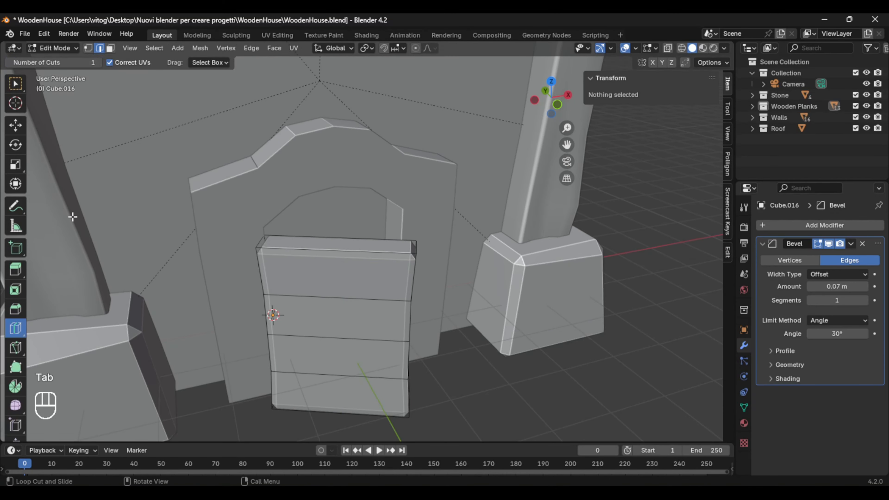
{"action": "key", "text": "w"}
{"action": "left_click", "coordinate": [342, 284]}
{"action": "key", "text": "3"}
{"action": "left_click", "coordinate": [362, 287]}
{"action": "key", "text": "a"}
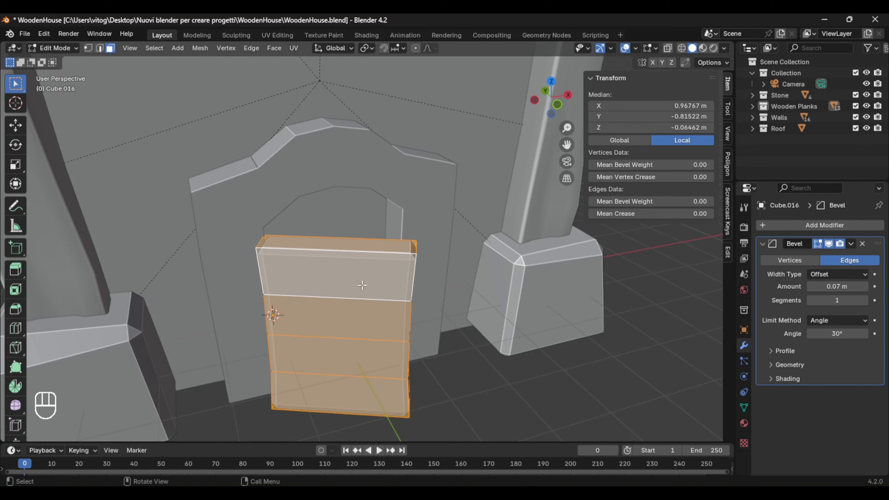
{"action": "right_click", "coordinate": [346, 279]}
{"action": "left_click", "coordinate": [346, 279]}
{"action": "right_click", "coordinate": [367, 276]}
{"action": "left_click", "coordinate": [367, 277]}
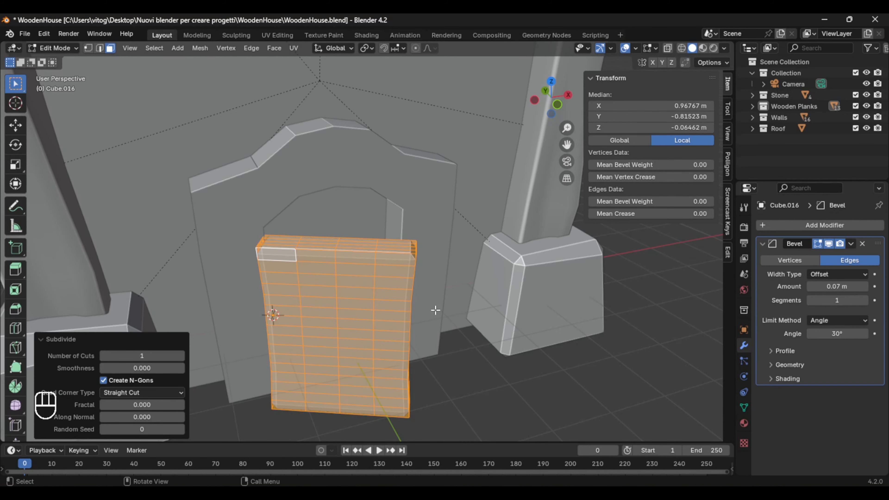
- Turn on proportional editing with the Sphere falloff for the door mesh
{"action": "middle_click_drag", "start_coordinate": [467, 363], "coordinate": [475, 365]}
{"action": "left_click", "coordinate": [434, 50]}
{"action": "left_click", "coordinate": [425, 110]}
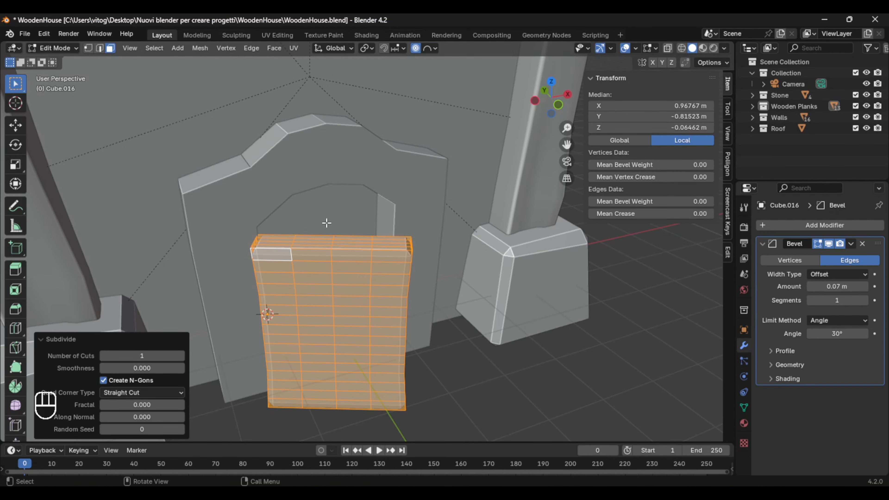
{"action": "key", "text": "Tab"}
{"action": "key", "text": "Tab"}
- Raise the middle faces of the door's top edge into an arch, ending with a move of about 0.549 m along Z
{"action": "left_click", "coordinate": [358, 255]}
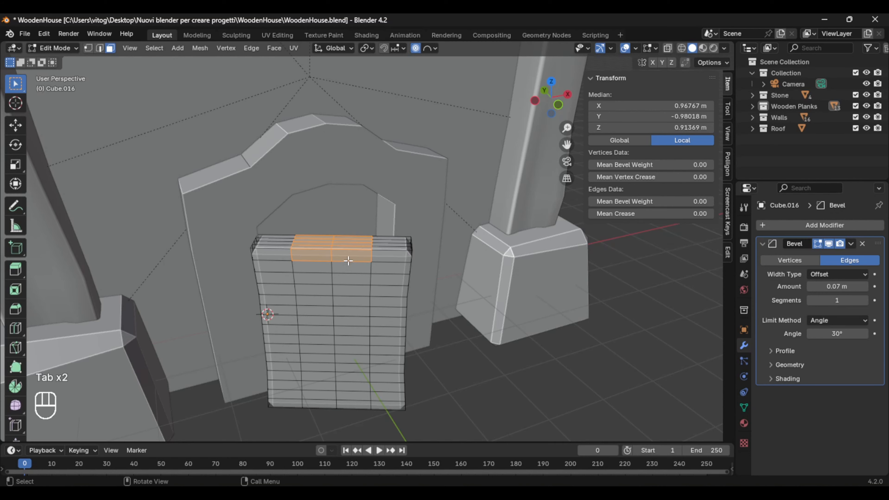
{"action": "key", "text": "g"}
{"action": "left_click", "coordinate": [329, 247]}
{"action": "key", "text": "z"}
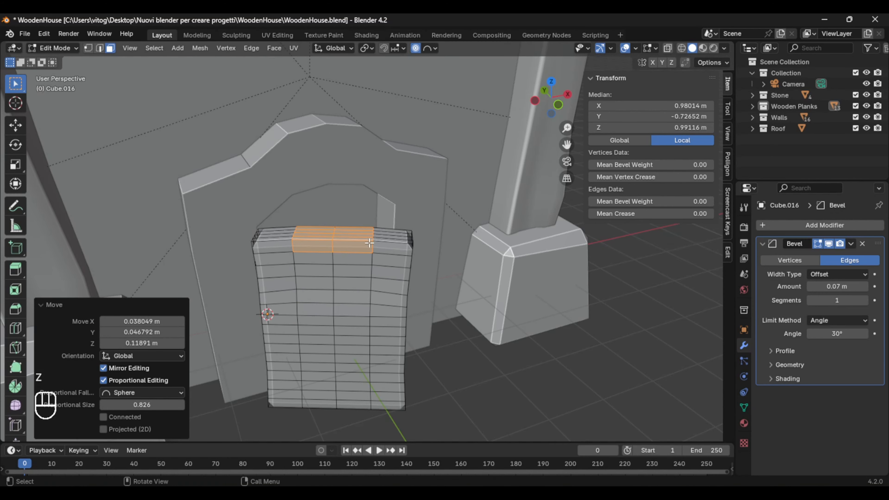
{"action": "key", "text": "g"}
{"action": "key", "text": "z"}
{"action": "left_click", "coordinate": [362, 206]}
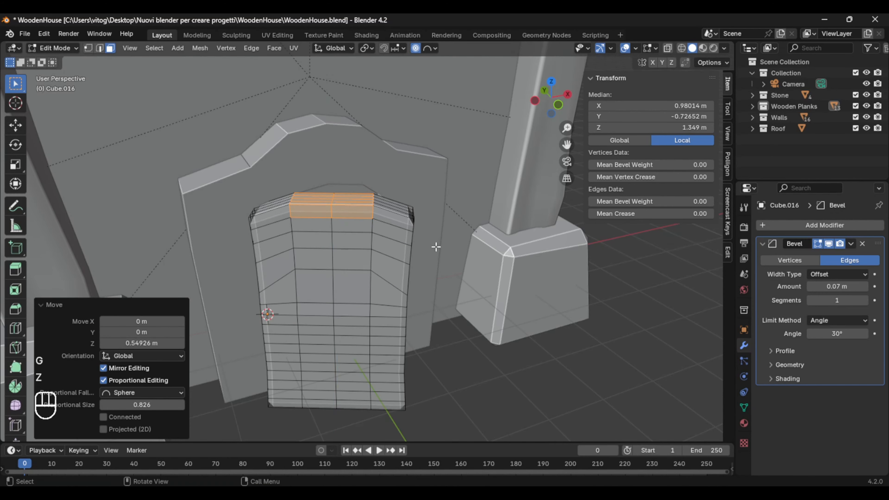
{"action": "middle_click_drag", "start_coordinate": [435, 246], "coordinate": [371, 310]}
{"action": "scroll", "coordinate": [280, 255], "scroll_direction": "down", "scroll_amount": 2}
{"action": "left_click", "coordinate": [279, 254]}
{"action": "key", "text": "Tab"}
{"action": "scroll", "coordinate": [280, 254], "scroll_direction": "down", "scroll_amount": 2}
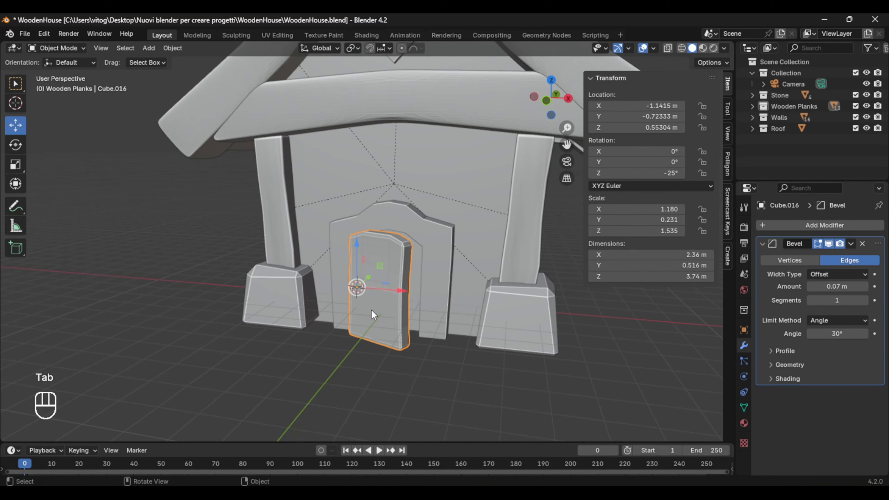
- Lower the door by about 0.099 m and push it back into the frame to about Y -0.496 m
{"action": "scroll", "coordinate": [445, 305], "scroll_direction": "up", "scroll_amount": 3}
{"action": "middle_click_drag", "start_coordinate": [444, 306], "coordinate": [387, 290]}
{"action": "left_click_drag", "start_coordinate": [384, 290], "coordinate": [385, 296]}
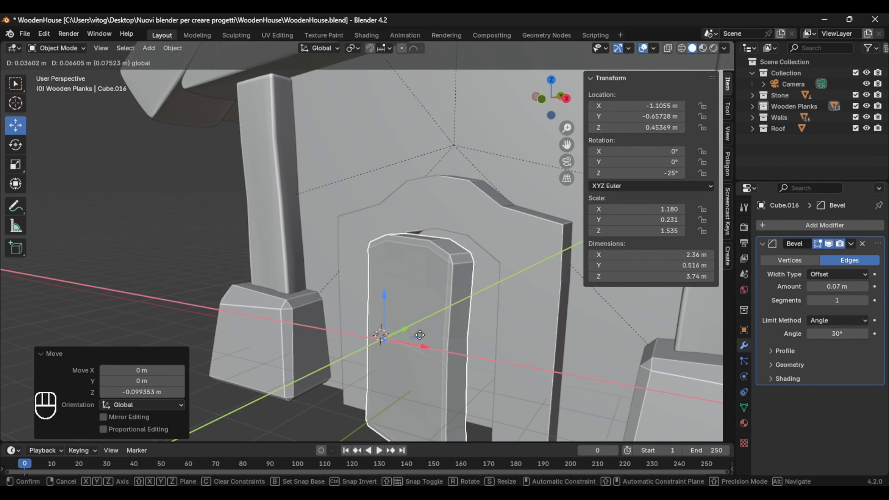
{"action": "key", "text": "ctrl+z"}
{"action": "middle_click_drag", "start_coordinate": [423, 346], "coordinate": [445, 336]}
{"action": "scroll", "coordinate": [473, 339], "scroll_direction": "down", "scroll_amount": 1}
{"action": "left_click_drag", "start_coordinate": [421, 329], "coordinate": [431, 328]}
{"action": "left_click", "coordinate": [224, 273]}
- Examine the repositioned door from the front, the back and close up, including its mesh in Edit Mode
{"action": "scroll", "coordinate": [223, 271], "scroll_direction": "down", "scroll_amount": 4}
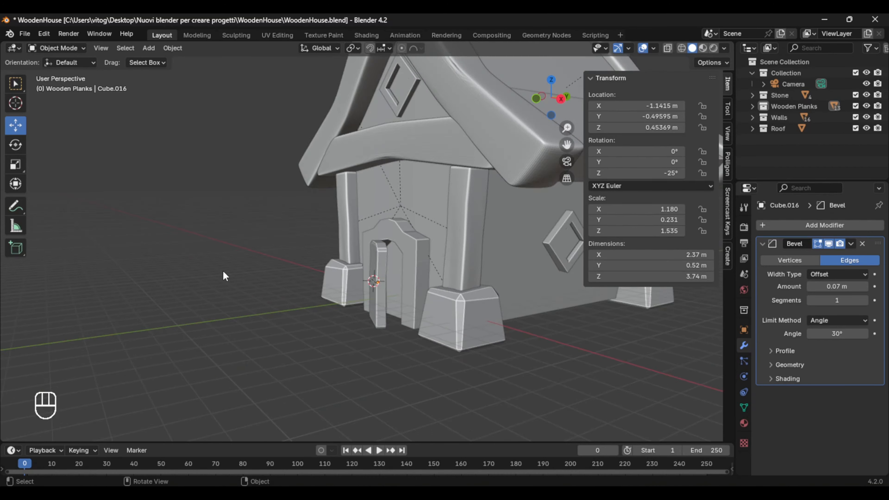
{"action": "middle_click_drag", "start_coordinate": [249, 280], "coordinate": [336, 310]}
{"action": "scroll", "coordinate": [491, 346], "scroll_direction": "down", "scroll_amount": 2}
{"action": "middle_click_drag", "start_coordinate": [491, 347], "coordinate": [448, 345]}
{"action": "scroll", "coordinate": [392, 354], "scroll_direction": "up", "scroll_amount": 6}
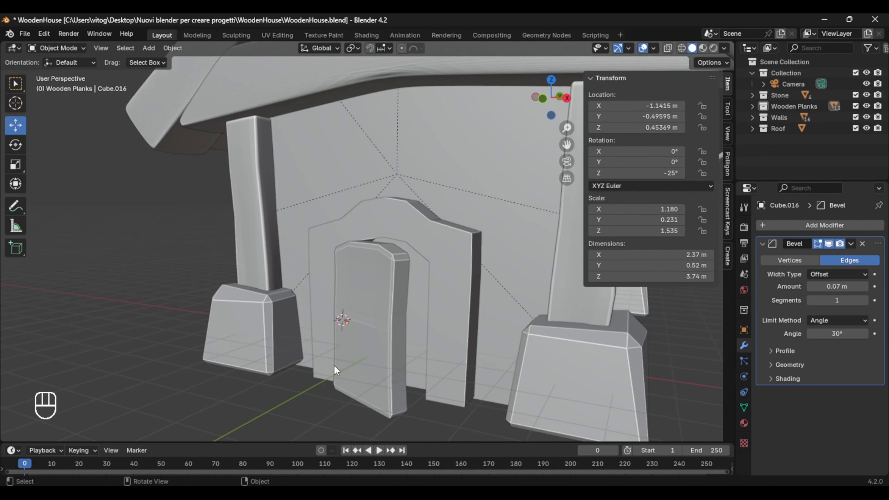
{"action": "middle_click_drag", "start_coordinate": [334, 365], "coordinate": [457, 341], "text": "shift"}
{"action": "left_click", "coordinate": [392, 326]}
{"action": "mouse_move", "coordinate": [374, 327]}
{"action": "middle_mouse_down"}
{"action": "mouse_move", "coordinate": [408, 332]}
{"action": "mouse_move", "coordinate": [380, 319]}
{"action": "middle_mouse_up"}
{"action": "key", "text": "Tab"}
{"action": "scroll", "coordinate": [408, 332], "scroll_direction": "up", "scroll_amount": 3}
{"action": "middle_click_drag", "start_coordinate": [403, 322], "coordinate": [436, 323]}
{"action": "key", "text": "Tab"}
{"action": "scroll", "coordinate": [434, 324], "scroll_direction": "down", "scroll_amount": 2}
{"action": "middle_click_drag", "start_coordinate": [372, 340], "coordinate": [350, 344]}
{"action": "scroll", "coordinate": [354, 340], "scroll_direction": "up", "scroll_amount": 2}
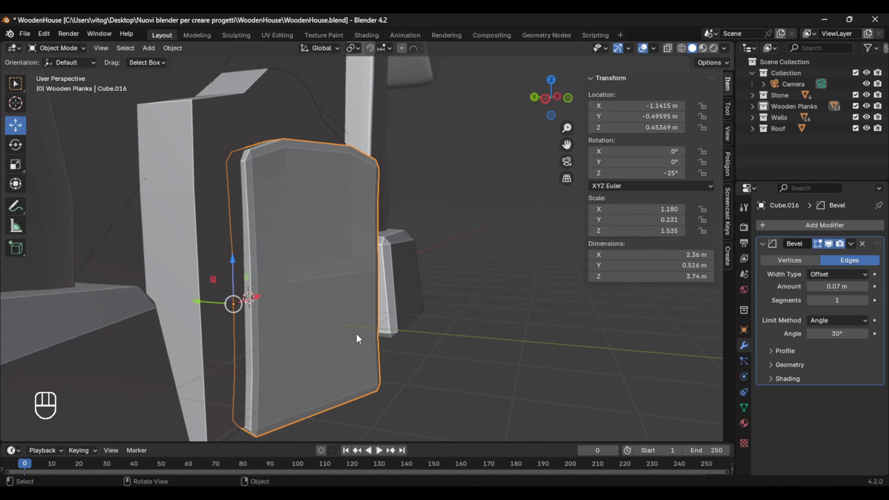
{"action": "scroll", "coordinate": [356, 333], "scroll_direction": "up", "scroll_amount": 2}
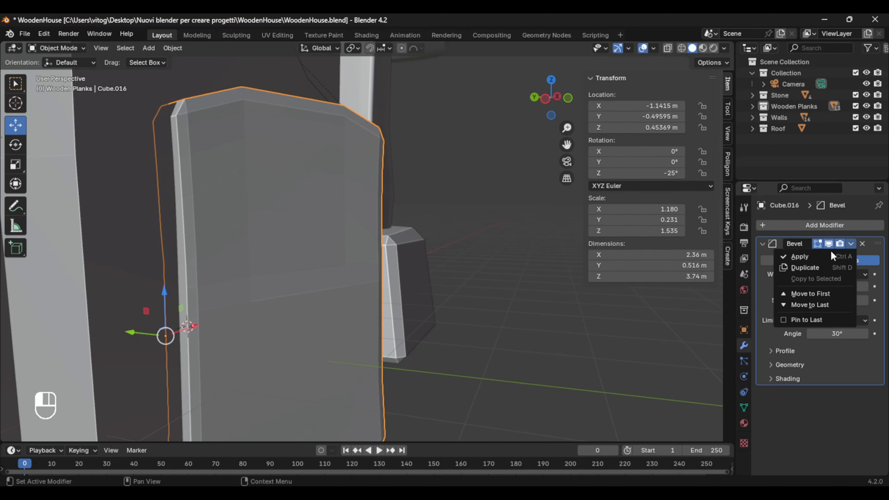
- Try a Subdivision Surface modifier on the door and remove it
{"action": "left_click", "coordinate": [783, 226]}
{"action": "mouse_move", "coordinate": [783, 229]}
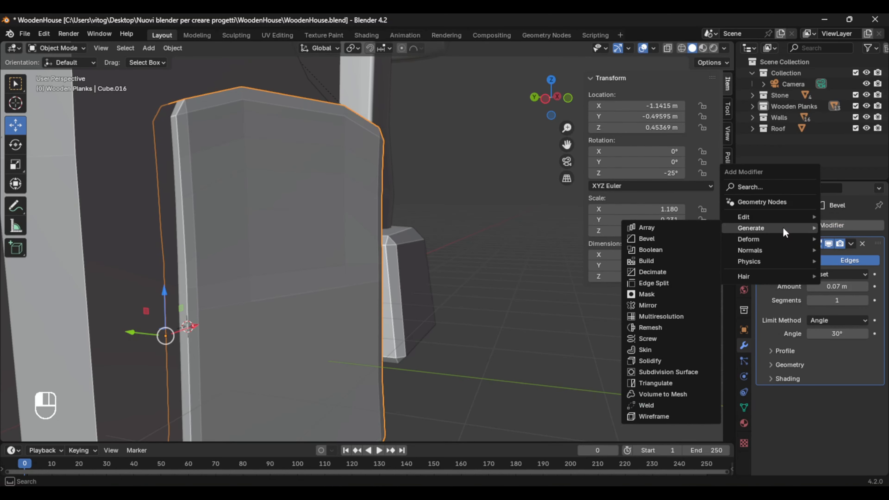
{"action": "left_click", "coordinate": [665, 372]}
{"action": "middle_click_drag", "start_coordinate": [665, 372], "coordinate": [450, 335]}
{"action": "left_click", "coordinate": [811, 424]}
{"action": "left_click", "coordinate": [862, 393]}
- Snap the 3D cursor to the world origin and deselect the door
{"action": "scroll", "coordinate": [606, 368], "scroll_direction": "down", "scroll_amount": 10}
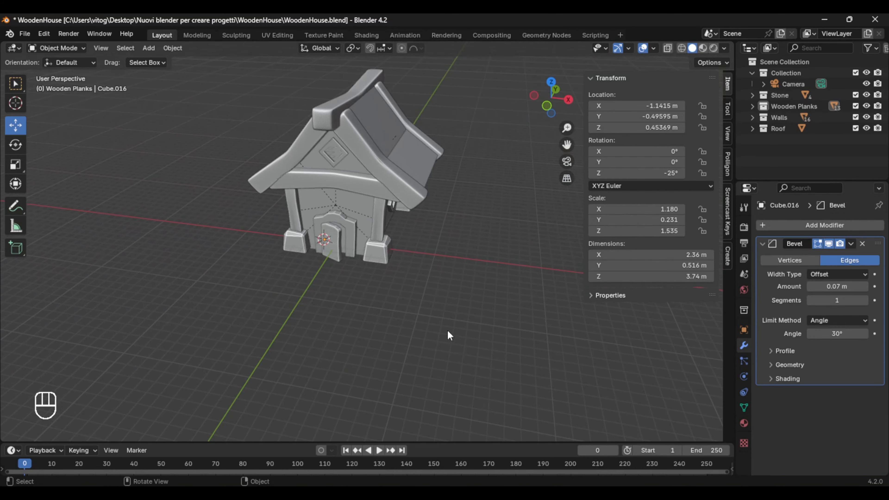
{"action": "key", "text": "shift+s"}
{"action": "left_click", "coordinate": [364, 348]}
{"action": "scroll", "coordinate": [419, 317], "scroll_direction": "up", "scroll_amount": 5}
{"action": "key", "text": "Tab"}
{"action": "key", "text": "Tab"}
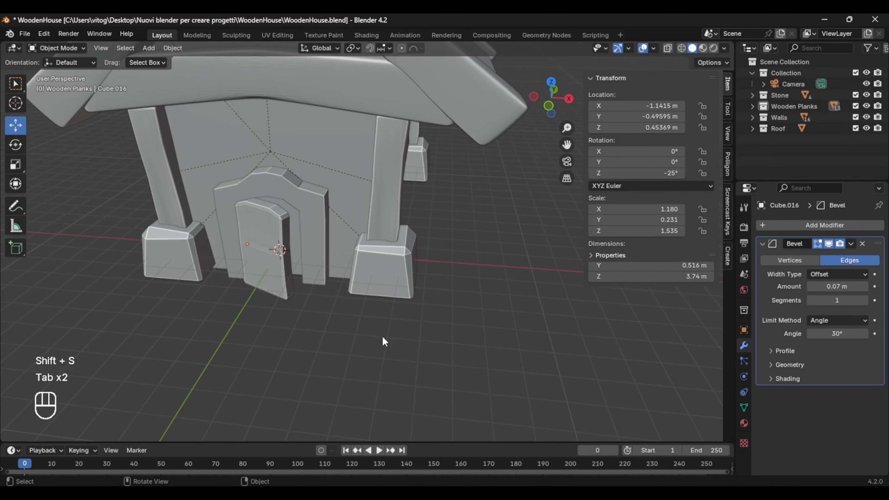
{"action": "left_click", "coordinate": [413, 322]}
- Add a cube and move it over the house's side roof slope, to about X 6.045, Y 6.036, Z 11.035 m
{"action": "scroll", "coordinate": [450, 310], "scroll_direction": "down", "scroll_amount": 3}
{"action": "middle_click_drag", "start_coordinate": [450, 310], "coordinate": [412, 296]}
{"action": "scroll", "coordinate": [412, 295], "scroll_direction": "down", "scroll_amount": 2}
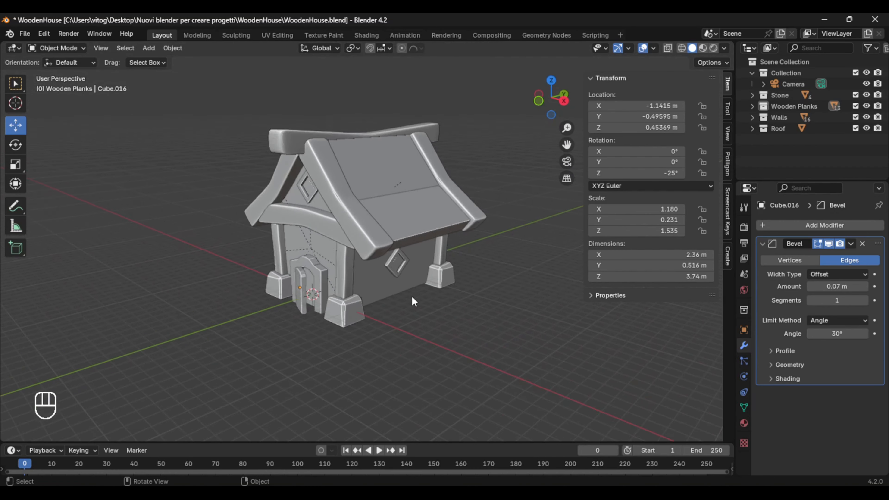
{"action": "scroll", "coordinate": [412, 296], "scroll_direction": "up", "scroll_amount": 1}
{"action": "middle_click_drag", "start_coordinate": [386, 260], "coordinate": [142, 282]}
{"action": "key", "text": "shift+a"}
{"action": "mouse_move", "coordinate": [137, 270]}
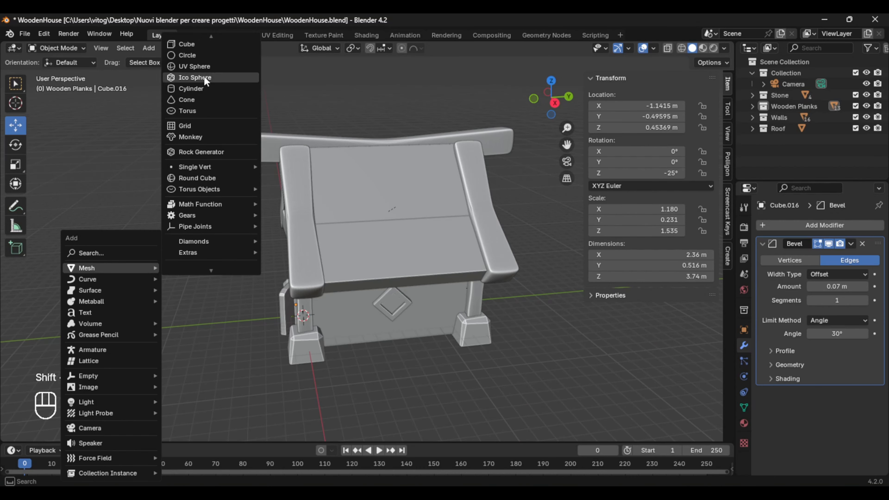
{"action": "left_click", "coordinate": [197, 45]}
{"action": "left_click_drag", "start_coordinate": [300, 269], "coordinate": [295, 132]}
{"action": "left_click_drag", "start_coordinate": [342, 178], "coordinate": [417, 174]}
{"action": "middle_click_drag", "start_coordinate": [392, 202], "coordinate": [469, 197]}
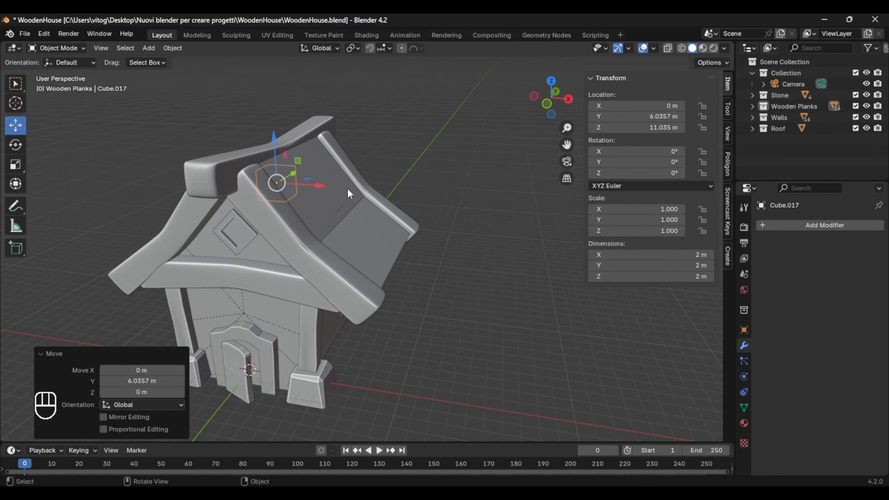
{"action": "left_click_drag", "start_coordinate": [320, 185], "coordinate": [403, 191]}
- Lower the cube into the middle of the roof slope, to about Z 8.858 m
{"action": "scroll", "coordinate": [446, 206], "scroll_direction": "up", "scroll_amount": 1}
{"action": "middle_click_drag", "start_coordinate": [446, 206], "coordinate": [368, 266]}
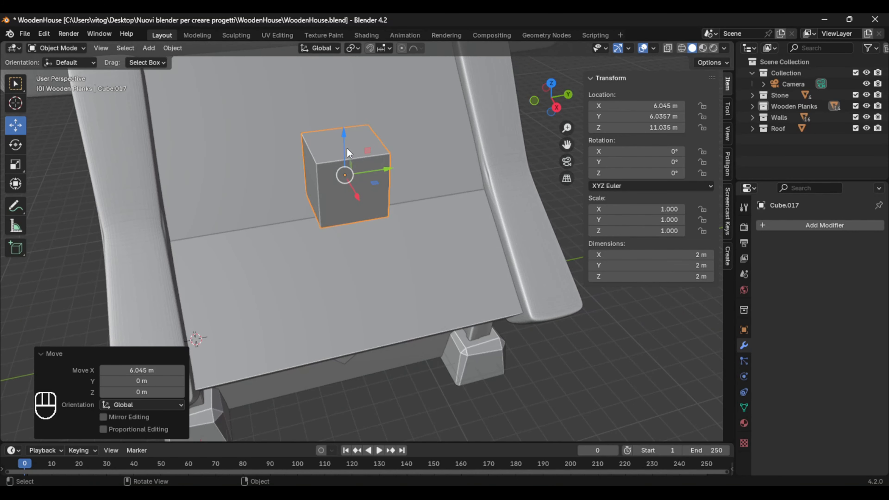
{"action": "left_click_drag", "start_coordinate": [344, 149], "coordinate": [348, 229]}
{"action": "middle_click_drag", "start_coordinate": [355, 226], "coordinate": [342, 212]}
{"action": "key", "text": "ctrl+z"}
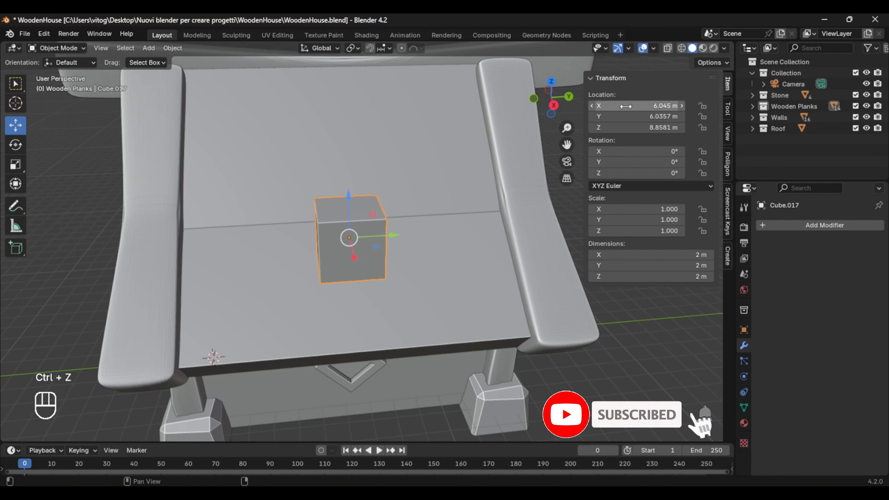
- Flatten the cube to a Z scale of 0.3 and seat it on the roof slope at about X 4.530, Z 9.288 m
{"action": "middle_click_drag", "start_coordinate": [449, 248], "coordinate": [438, 249]}
{"action": "left_click_drag", "start_coordinate": [637, 220], "coordinate": [656, 220]}
{"action": "middle_click_drag", "start_coordinate": [425, 259], "coordinate": [536, 260]}
{"action": "left_click_drag", "start_coordinate": [397, 252], "coordinate": [344, 239]}
{"action": "left_click", "coordinate": [394, 153]}
{"action": "middle_click_drag", "start_coordinate": [399, 154], "coordinate": [349, 195]}
{"action": "scroll", "coordinate": [347, 172], "scroll_direction": "up", "scroll_amount": 1}
- Widen the flattened block on the roof to a Y scale of 1.62
{"action": "left_click", "coordinate": [371, 238]}
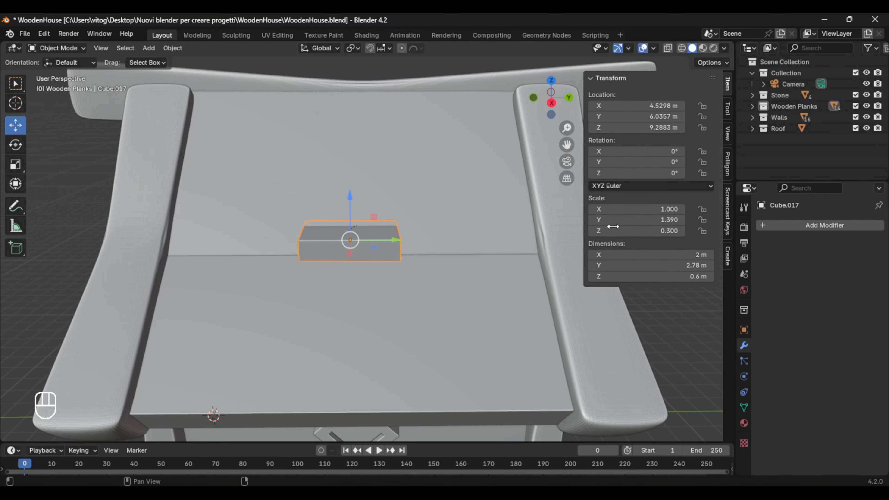
{"action": "scroll", "coordinate": [501, 227], "scroll_direction": "down", "scroll_amount": 2}
{"action": "left_click", "coordinate": [557, 220]}
{"action": "middle_click_drag", "start_coordinate": [486, 249], "coordinate": [484, 235]}
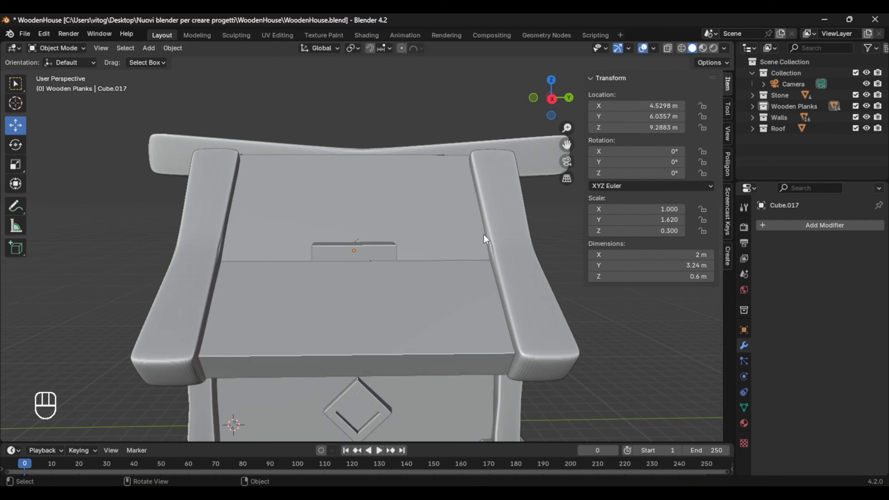
{"action": "scroll", "coordinate": [455, 245], "scroll_direction": "up", "scroll_amount": 3}
{"action": "middle_click_drag", "start_coordinate": [423, 257], "coordinate": [490, 242]}
{"action": "scroll", "coordinate": [408, 244], "scroll_direction": "down", "scroll_amount": 5}
- Add a plane, move it in front of the house to about Y -18.552 m and enter Edit Mode
{"action": "middle_click_drag", "start_coordinate": [159, 287], "coordinate": [203, 308]}
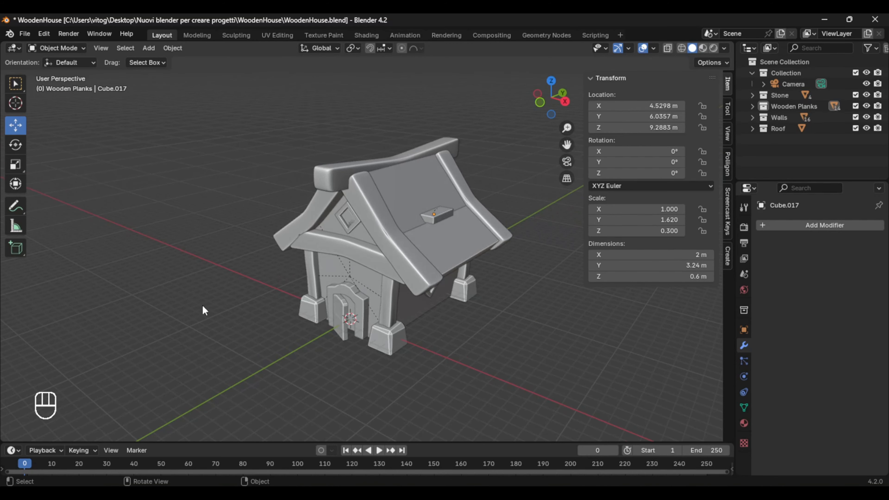
{"action": "middle_click_drag", "start_coordinate": [185, 379], "coordinate": [272, 336], "text": "shift"}
{"action": "middle_click_drag", "start_coordinate": [358, 358], "coordinate": [349, 334]}
{"action": "middle_click_drag", "start_coordinate": [267, 334], "coordinate": [343, 285], "text": "shift"}
{"action": "key", "text": "shift+a"}
{"action": "key", "text": "shift+a"}
{"action": "mouse_move", "coordinate": [310, 142]}
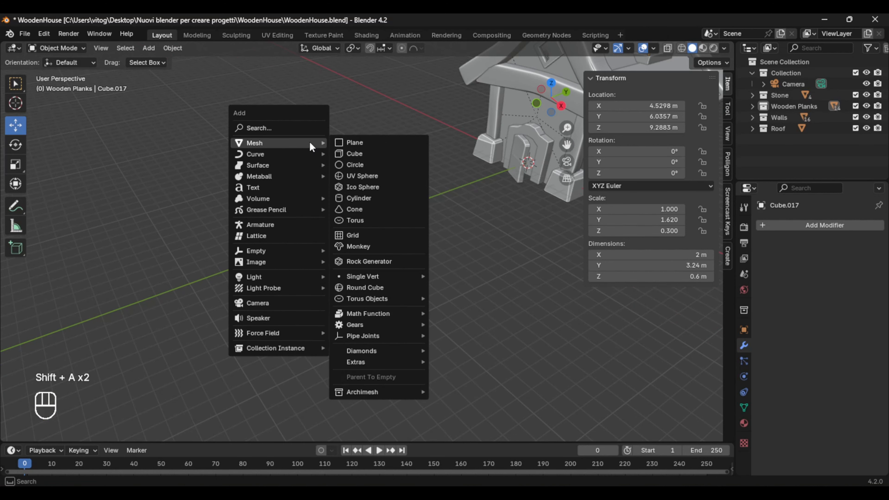
{"action": "left_click", "coordinate": [354, 142]}
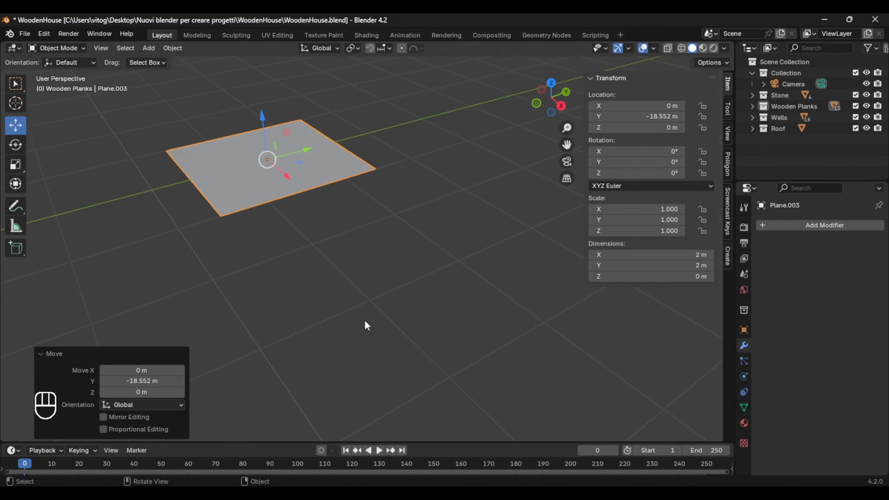
{"action": "key", "text": "Tab"}
- Try to arch the plane with a few loop cuts by raising its middle along Z with proportional editing
{"action": "left_click", "coordinate": [249, 249]}
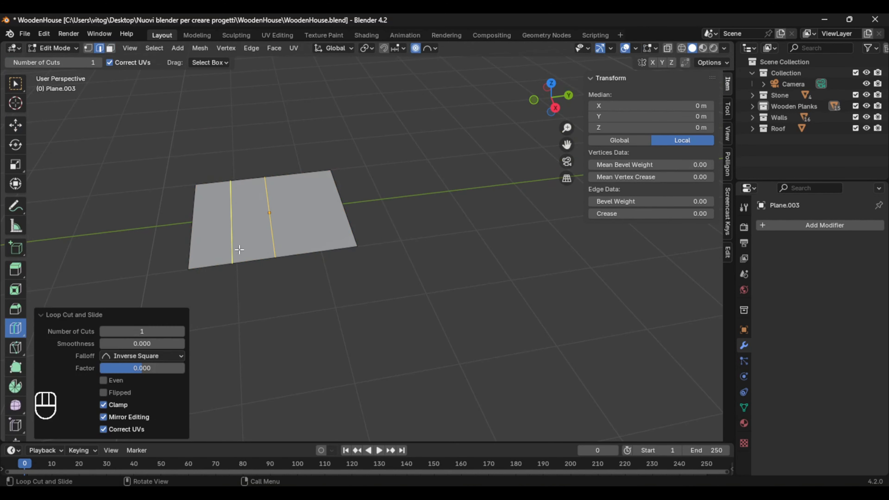
{"action": "left_click", "coordinate": [15, 84]}
{"action": "left_click", "coordinate": [268, 230]}
{"action": "key", "text": "g"}
{"action": "key", "text": "z"}
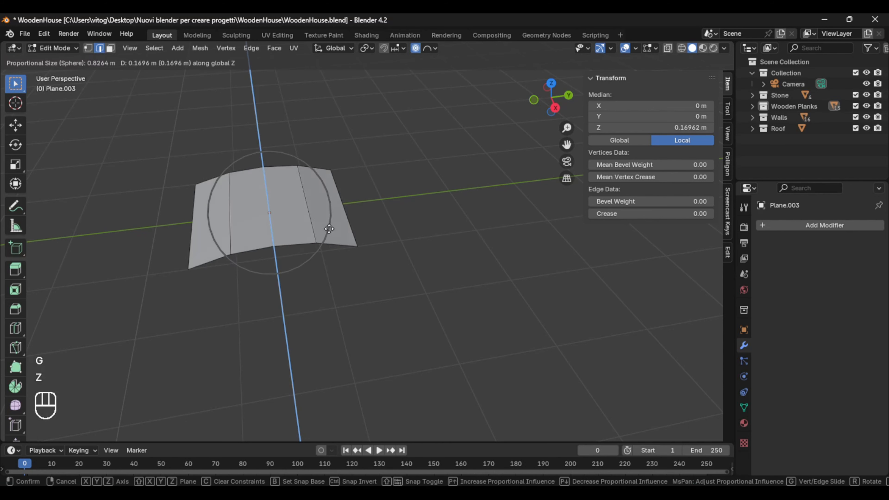
{"action": "key", "text": "ctrl+z"}
{"action": "key", "text": "ctrl+z"}
{"action": "key", "text": "ctrl+z"}
{"action": "key", "text": "ctrl+z"}
{"action": "key", "text": "ctrl+z"}
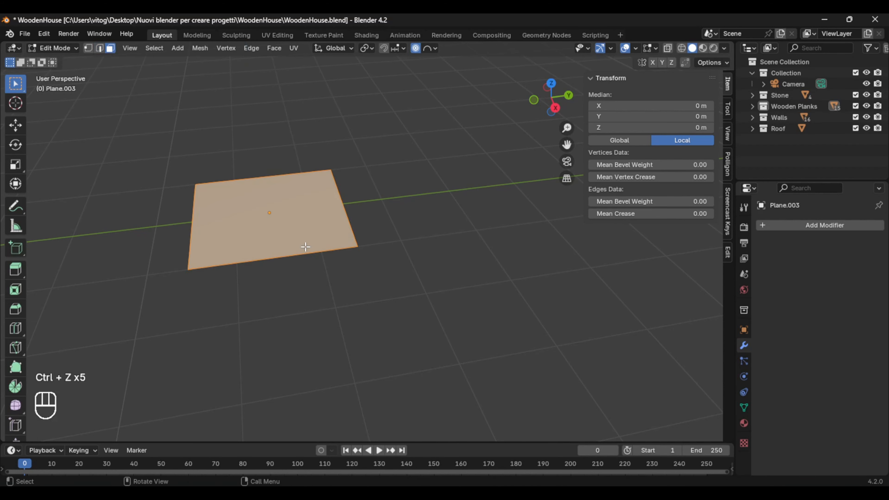
- Divide the plane into about a dozen narrow strips with evenly spaced loop cuts
{"action": "left_click", "coordinate": [261, 253]}
{"action": "right_click", "coordinate": [269, 250]}
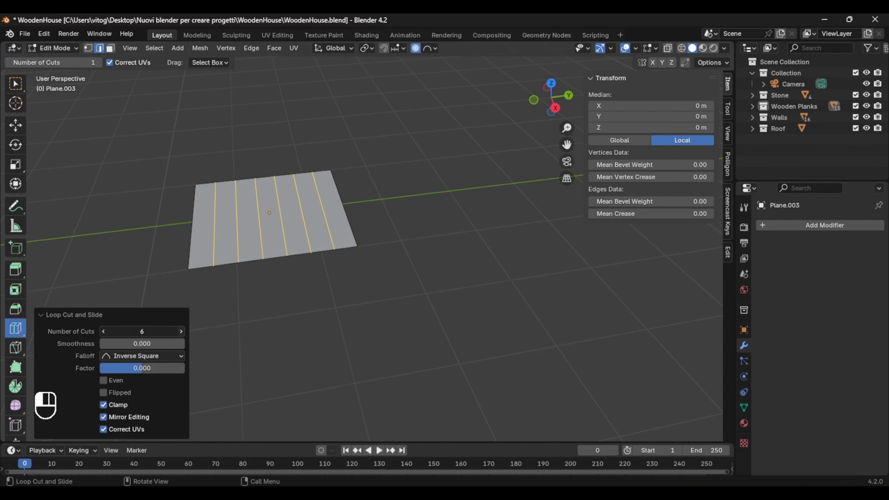
{"action": "left_click", "coordinate": [183, 331]}
{"action": "key", "text": "w"}
- Raise the plane's middle edge 1.6554 m along Z with Sphere proportional editing of size 1.1 to form an arch
{"action": "left_click", "coordinate": [287, 256]}
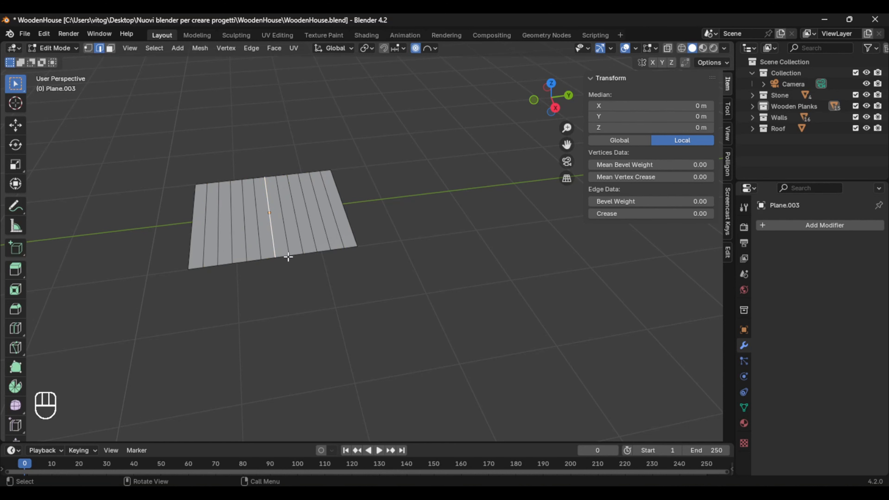
{"action": "left_click", "coordinate": [288, 240]}
{"action": "key", "text": "ctrl+z"}
{"action": "left_click_drag", "start_coordinate": [363, 300], "coordinate": [115, 121]}
{"action": "key", "text": "g"}
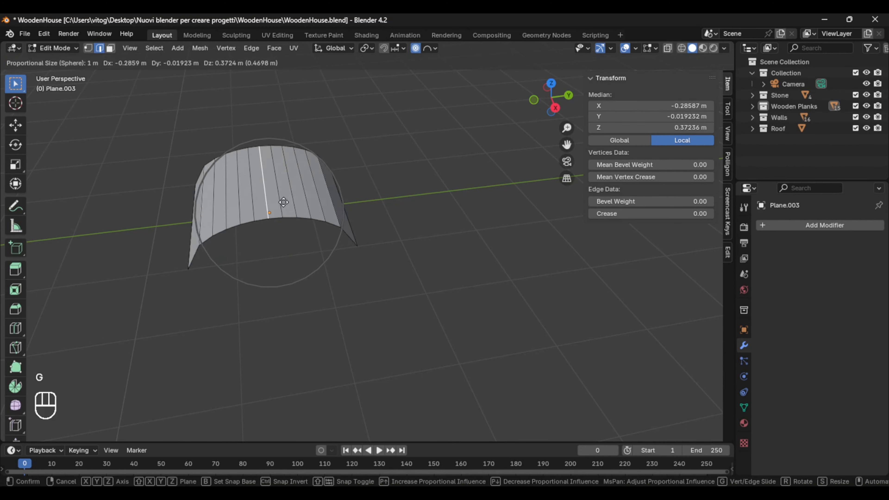
{"action": "key", "text": "z"}
{"action": "left_click", "coordinate": [417, 264]}
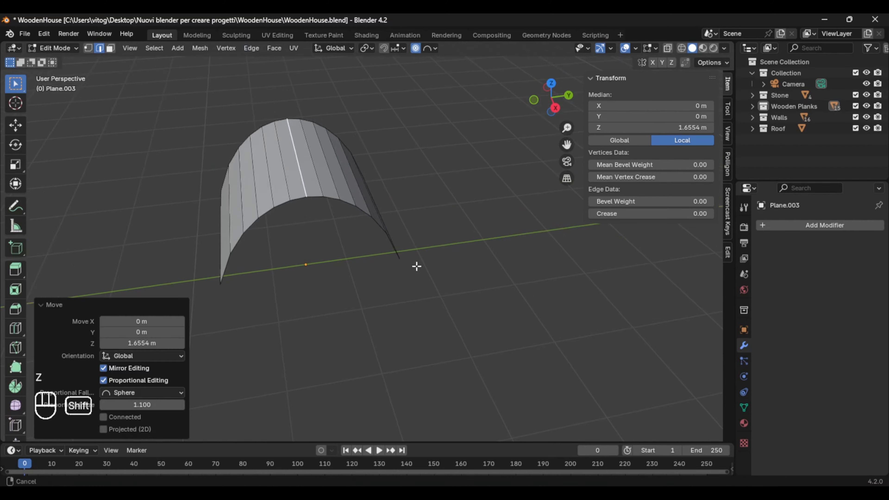
{"action": "key", "text": "Tab"}
- Add a Solidify modifier to the arched plane with a thickness of 0.17 m
{"action": "middle_click_drag", "start_coordinate": [419, 309], "coordinate": [462, 312]}
{"action": "left_click", "coordinate": [804, 225]}
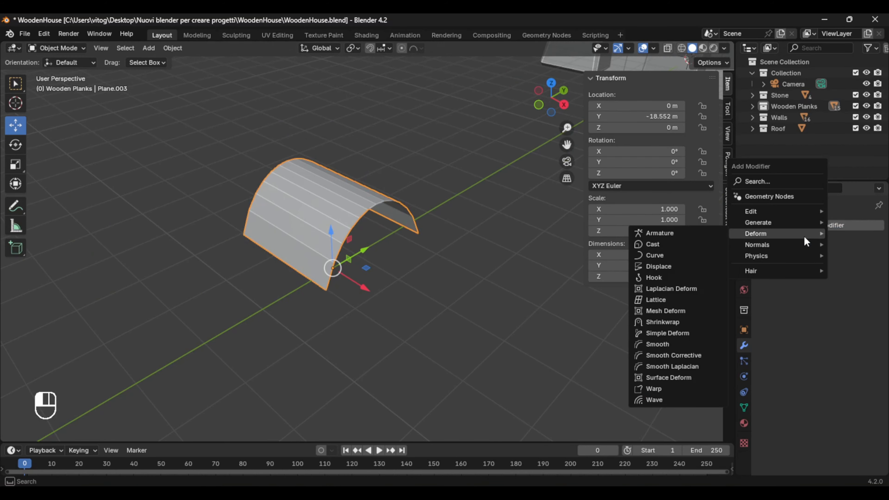
{"action": "mouse_move", "coordinate": [790, 221]}
{"action": "left_click", "coordinate": [665, 355]}
{"action": "middle_click_drag", "start_coordinate": [520, 359], "coordinate": [833, 284]}
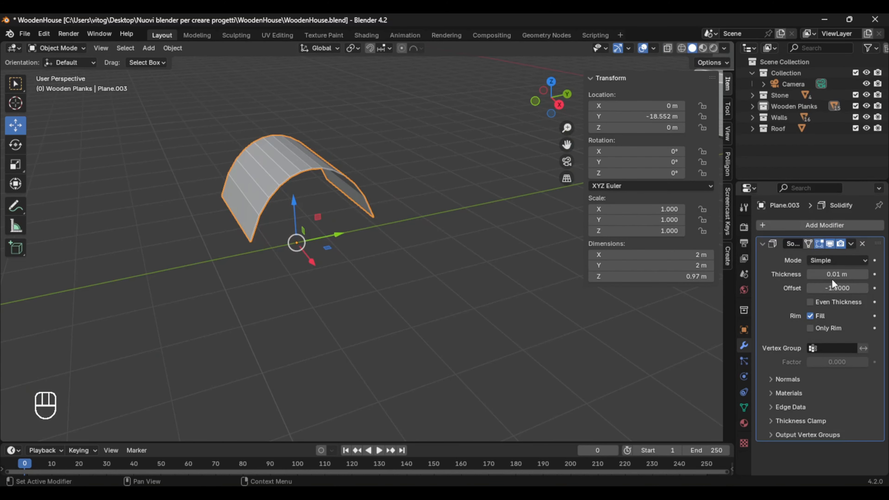
- Select the whole arch mesh in Edit Mode and scale it down to about 1.67 m wide along Y
{"action": "key", "text": "Tab"}
{"action": "middle_click_drag", "start_coordinate": [507, 350], "coordinate": [398, 222]}
{"action": "key", "text": "a"}
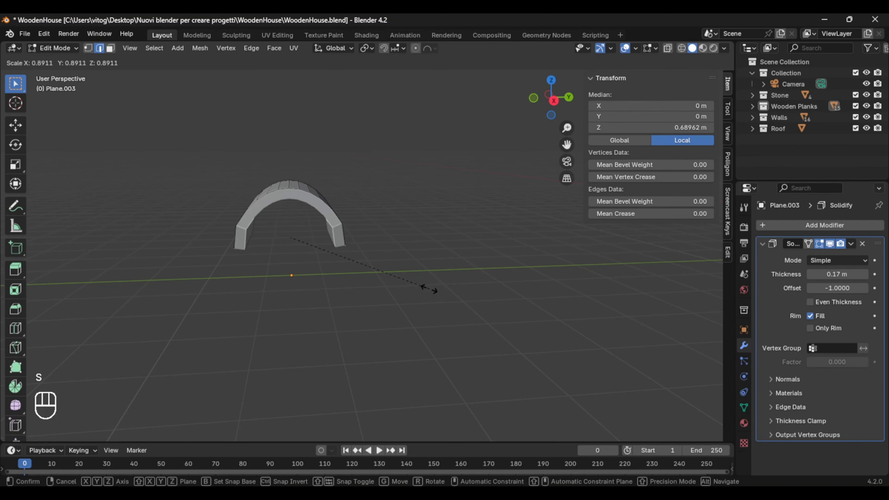
{"action": "left_click", "coordinate": [416, 295]}
{"action": "middle_click_drag", "start_coordinate": [417, 295], "coordinate": [391, 284]}
{"action": "key", "text": "Tab"}
- Move the arch from in front of the house to the roof slope above the flattened block
{"action": "left_click_drag", "start_coordinate": [353, 232], "coordinate": [353, 137]}
{"action": "left_click_drag", "start_coordinate": [297, 207], "coordinate": [431, 207]}
{"action": "left_click_drag", "start_coordinate": [296, 249], "coordinate": [283, 310]}
{"action": "left_click_drag", "start_coordinate": [332, 290], "coordinate": [471, 289]}
{"action": "left_click_drag", "start_coordinate": [424, 247], "coordinate": [424, 149]}
{"action": "middle_click_drag", "start_coordinate": [456, 296], "coordinate": [315, 281]}
{"action": "left_click_drag", "start_coordinate": [137, 280], "coordinate": [298, 201]}
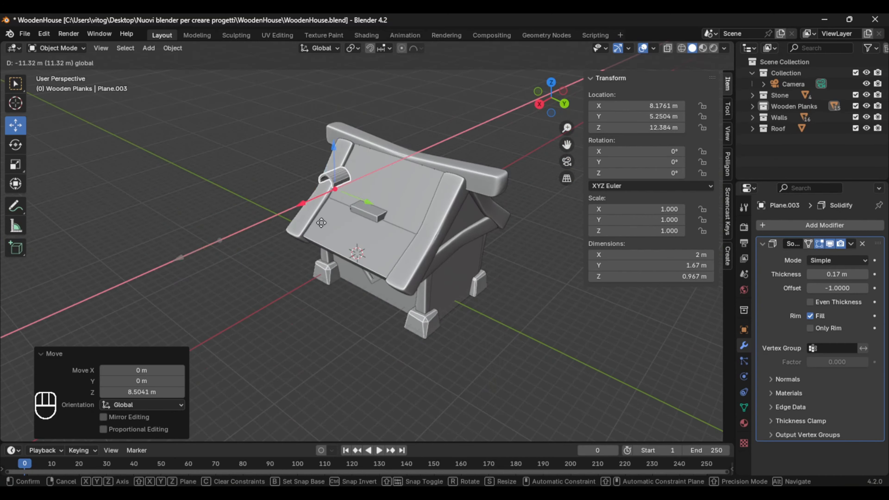
- Enlarge the arch and lower it towards the flattened block on the roof
{"action": "middle_click_drag", "start_coordinate": [331, 245], "coordinate": [418, 327]}
{"action": "key", "text": "s"}
{"action": "left_click", "coordinate": [442, 384]}
{"action": "left_click_drag", "start_coordinate": [419, 217], "coordinate": [438, 218]}
{"action": "middle_click_drag", "start_coordinate": [438, 224], "coordinate": [577, 308]}
{"action": "left_click_drag", "start_coordinate": [454, 124], "coordinate": [451, 177]}
{"action": "left_click_drag", "start_coordinate": [492, 215], "coordinate": [473, 214]}
- Fine-tune the arch's position until it sits centred on the flattened block, and save the file
{"action": "middle_click_drag", "start_coordinate": [472, 245], "coordinate": [336, 196]}
{"action": "scroll", "coordinate": [443, 248], "scroll_direction": "up", "scroll_amount": 5}
{"action": "middle_click_drag", "start_coordinate": [442, 248], "coordinate": [497, 305]}
{"action": "left_click_drag", "start_coordinate": [391, 275], "coordinate": [390, 274]}
{"action": "scroll", "coordinate": [413, 297], "scroll_direction": "down", "scroll_amount": 5}
{"action": "middle_click_drag", "start_coordinate": [486, 311], "coordinate": [336, 301]}
{"action": "left_click_drag", "start_coordinate": [277, 261], "coordinate": [255, 264]}
{"action": "middle_click_drag", "start_coordinate": [224, 252], "coordinate": [435, 341]}
{"action": "scroll", "coordinate": [433, 296], "scroll_direction": "down", "scroll_amount": 3}
{"action": "key", "text": "ctrl+s"}
- Select the roof surface behind the arch and collapse the settings of its Solidify modifier
{"action": "scroll", "coordinate": [434, 330], "scroll_direction": "up", "scroll_amount": 5}
{"action": "left_click", "coordinate": [376, 281]}
{"action": "left_click", "coordinate": [763, 259]}
{"action": "middle_click_drag", "start_coordinate": [376, 281], "coordinate": [451, 275]}
{"action": "left_click", "coordinate": [359, 203]}
{"action": "left_click", "coordinate": [434, 252]}
- Try a Boolean modifier on the roof surface and remove it
{"action": "left_click", "coordinate": [813, 226]}
{"action": "mouse_move", "coordinate": [814, 228]}
{"action": "left_click", "coordinate": [698, 247]}
{"action": "left_click", "coordinate": [863, 318]}
- Open the roof surface in Edit Mode at the arch opening
{"action": "scroll", "coordinate": [452, 275], "scroll_direction": "up", "scroll_amount": 4}
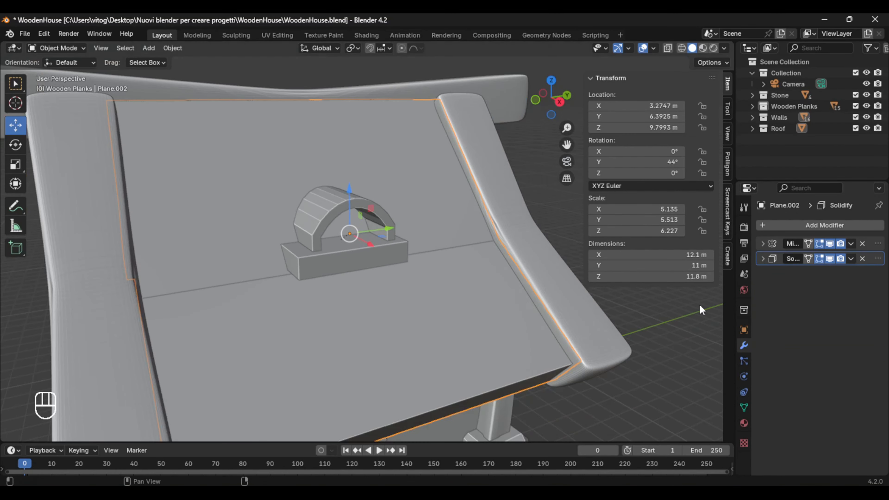
{"action": "scroll", "coordinate": [472, 294], "scroll_direction": "up", "scroll_amount": 5}
{"action": "key", "text": "Tab"}
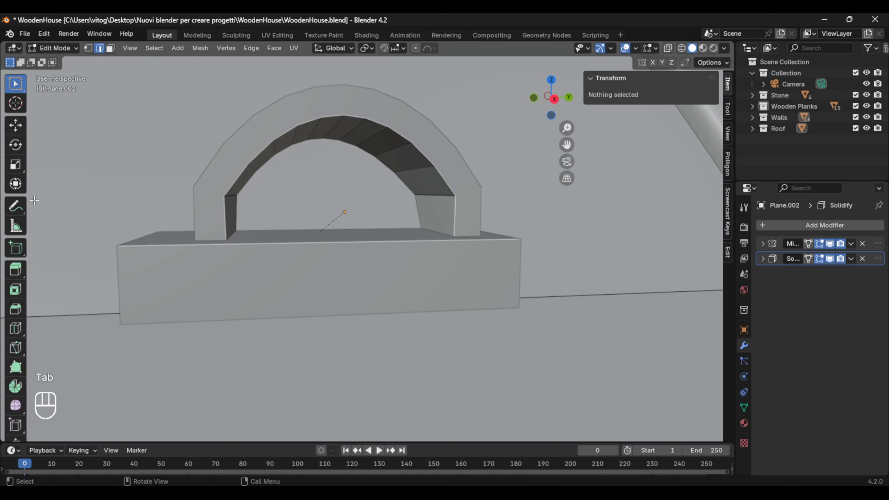
- Undo the trial Knife cuts on the roof surface
{"action": "key", "text": "ctrl+z"}
{"action": "key", "text": "ctrl+z"}
{"action": "key", "text": "ctrl+z"}
{"action": "key", "text": "ctrl+z"}
{"action": "key", "text": "ctrl+z"}
{"action": "key", "text": "ctrl+z"}
{"action": "key", "text": "ctrl+z"}
{"action": "key", "text": "ctrl+z"}
- Knife-cut the inner arch outline of the dormer into the roof surface and delete the enclosed face
{"action": "middle_click_drag", "start_coordinate": [467, 208], "coordinate": [546, 157]}
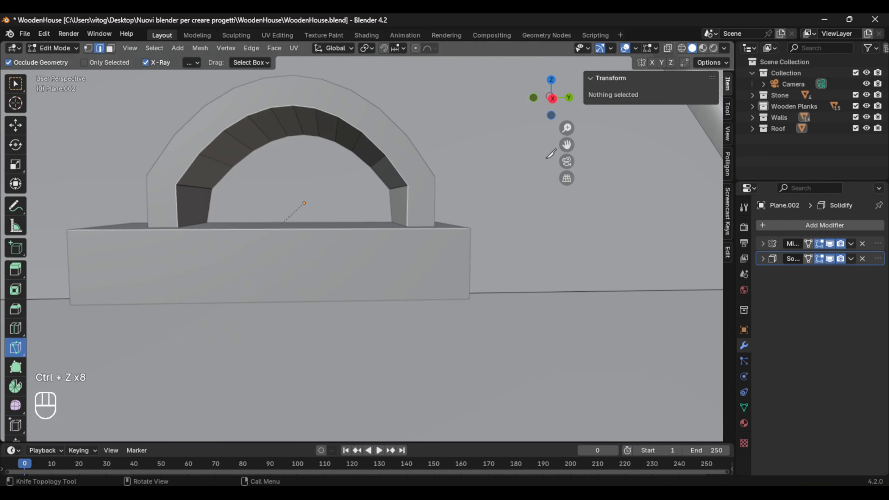
{"action": "left_click", "coordinate": [552, 99]}
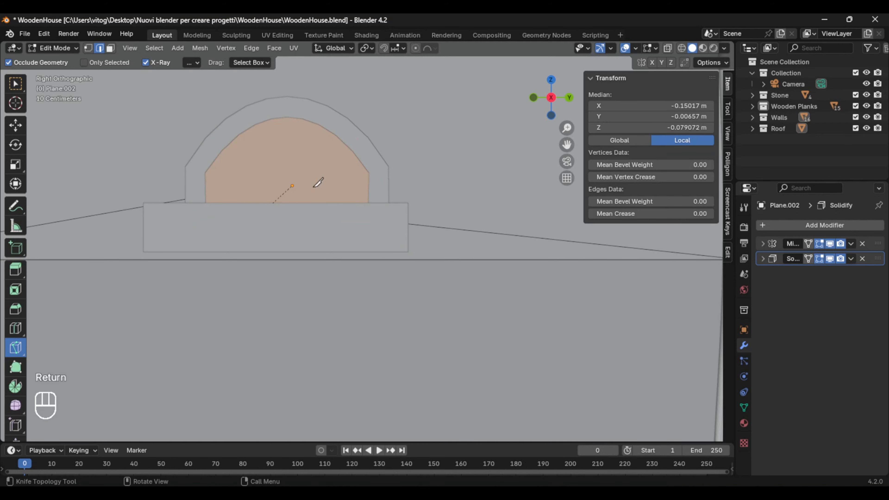
{"action": "scroll", "coordinate": [318, 183], "scroll_direction": "down", "scroll_amount": 2}
{"action": "key", "text": "Delete"}
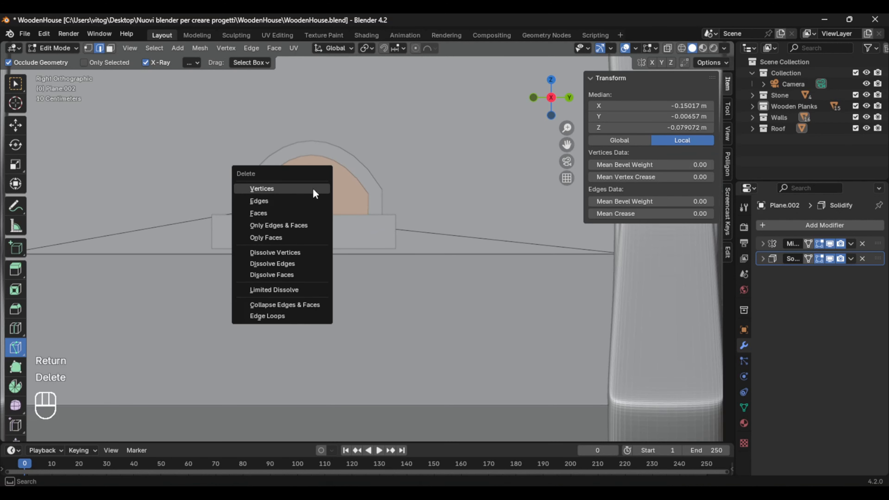
{"action": "left_click", "coordinate": [309, 203]}
{"action": "scroll", "coordinate": [308, 210], "scroll_direction": "down", "scroll_amount": 4}
{"action": "middle_click_drag", "start_coordinate": [323, 252], "coordinate": [347, 305]}
{"action": "scroll", "coordinate": [350, 303], "scroll_direction": "up", "scroll_amount": 10}
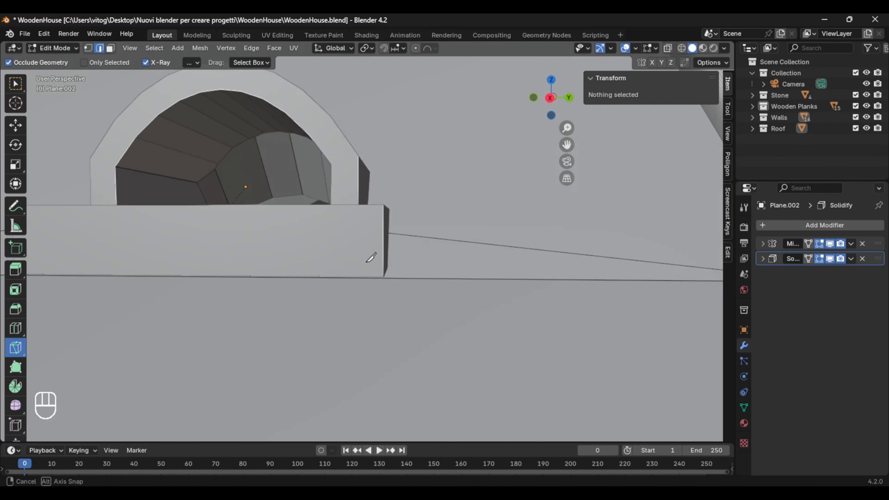
{"action": "middle_click_drag", "start_coordinate": [381, 265], "coordinate": [448, 272]}
{"action": "scroll", "coordinate": [445, 274], "scroll_direction": "down", "scroll_amount": 9}
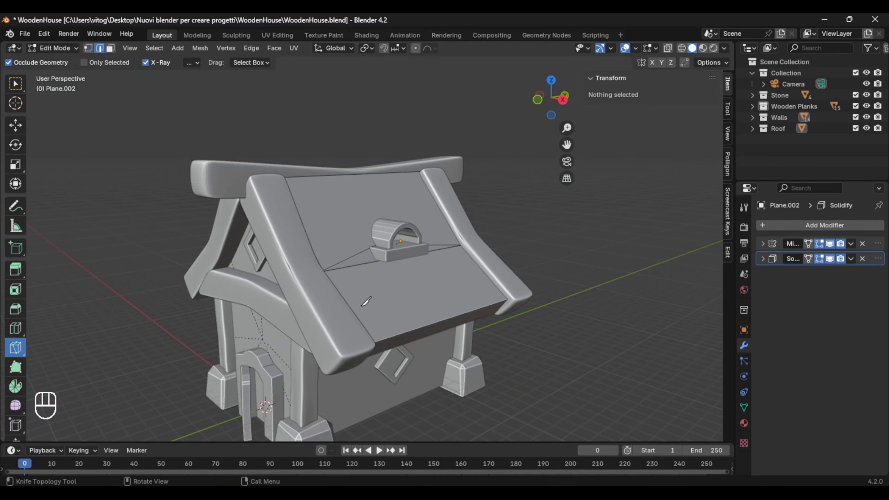
- Select the front wall behind the door and open it in Edit Mode
{"action": "middle_click_drag", "start_coordinate": [363, 304], "coordinate": [396, 205]}
{"action": "middle_click_drag", "start_coordinate": [404, 316], "coordinate": [396, 264]}
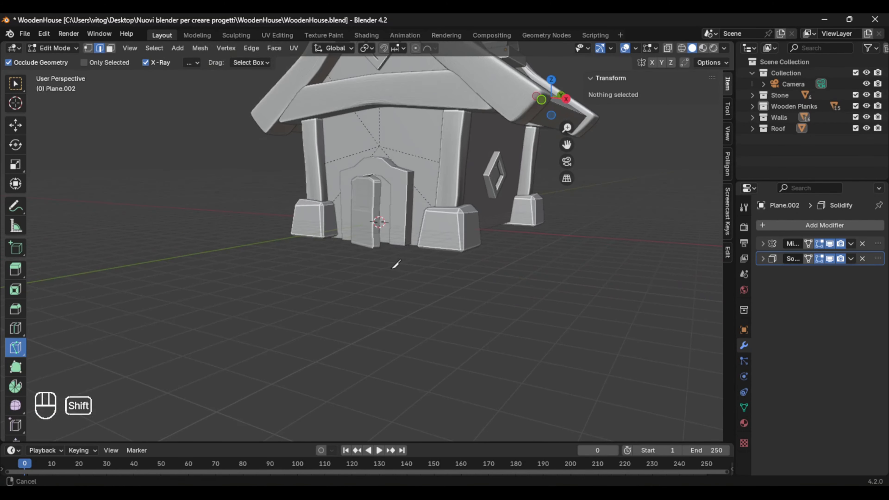
{"action": "scroll", "coordinate": [395, 264], "scroll_direction": "up", "scroll_amount": 1}
{"action": "key", "text": "Tab"}
{"action": "left_click", "coordinate": [453, 129]}
{"action": "middle_click_drag", "start_coordinate": [439, 227], "coordinate": [405, 301]}
{"action": "scroll", "coordinate": [391, 301], "scroll_direction": "up", "scroll_amount": 5}
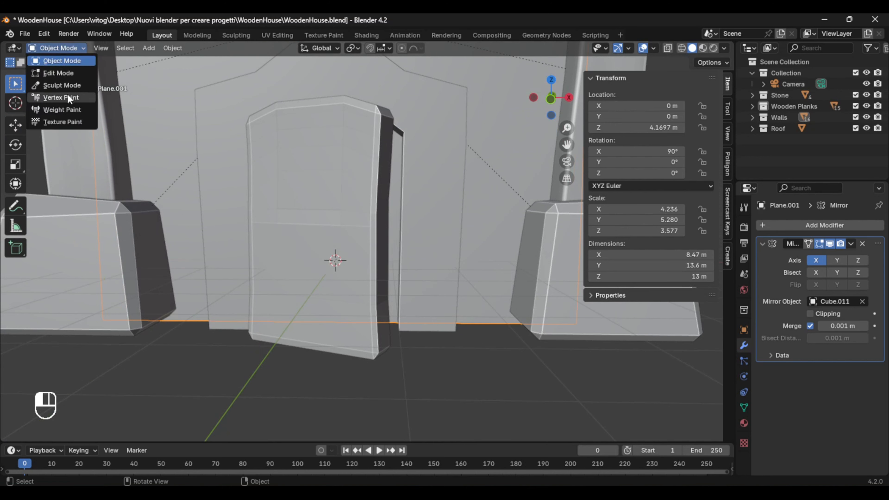
{"action": "left_click", "coordinate": [66, 86]}
{"action": "left_click", "coordinate": [66, 51]}
{"action": "left_click", "coordinate": [65, 73]}
- Try a Knife cut along the arched door frame on the front wall
{"action": "middle_click_drag", "start_coordinate": [451, 158], "coordinate": [481, 152]}
{"action": "left_click", "coordinate": [550, 99]}
{"action": "scroll", "coordinate": [287, 224], "scroll_direction": "up", "scroll_amount": 2}
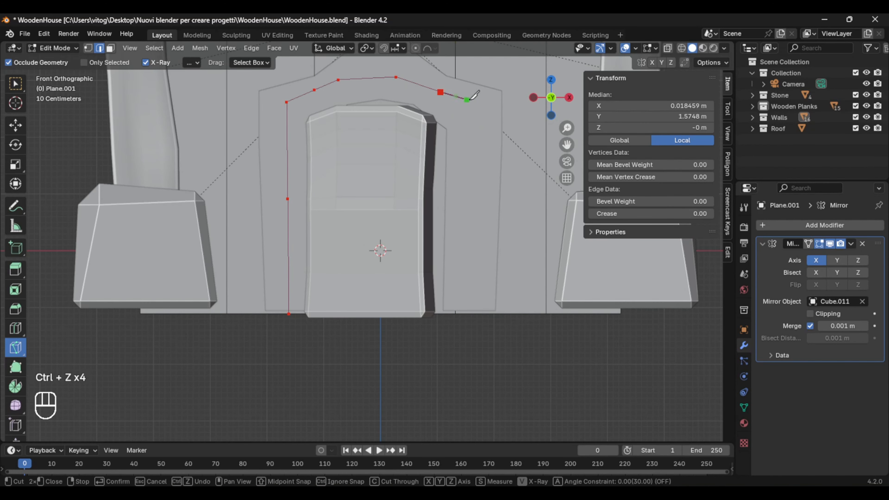
{"action": "key", "text": "Return"}
{"action": "mouse_move", "coordinate": [373, 248]}
{"action": "middle_mouse_down"}
{"action": "mouse_move", "coordinate": [308, 318]}
{"action": "mouse_move", "coordinate": [317, 301]}
{"action": "mouse_move", "coordinate": [317, 251]}
{"action": "mouse_move", "coordinate": [379, 264]}
{"action": "middle_mouse_up"}
- Undo the trial door-opening Knife cut on the front wall
{"action": "key", "text": "ctrl+z"}
{"action": "key", "text": "ctrl+z"}
{"action": "key", "text": "ctrl+z"}
{"action": "key", "text": "ctrl+z"}
{"action": "key", "text": "ctrl+z"}
{"action": "key", "text": "ctrl+z"}
{"action": "key", "text": "ctrl+z"}
{"action": "scroll", "coordinate": [444, 213], "scroll_direction": "down", "scroll_amount": 6}
- Knife-cut the doorway outline into the front wall along the arched door frame, from the ground up and back down
{"action": "left_click", "coordinate": [388, 259]}
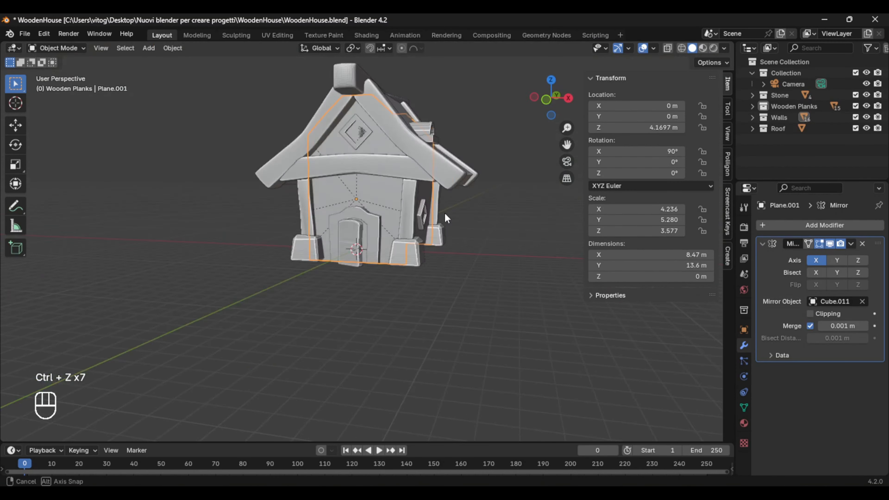
{"action": "key", "text": "Tab"}
{"action": "scroll", "coordinate": [440, 245], "scroll_direction": "up", "scroll_amount": 6}
{"action": "middle_click_drag", "start_coordinate": [440, 285], "coordinate": [490, 280]}
{"action": "left_click", "coordinate": [15, 328]}
{"action": "middle_click_drag", "start_coordinate": [294, 307], "coordinate": [282, 298]}
{"action": "left_click", "coordinate": [16, 348]}
{"action": "left_click", "coordinate": [552, 98]}
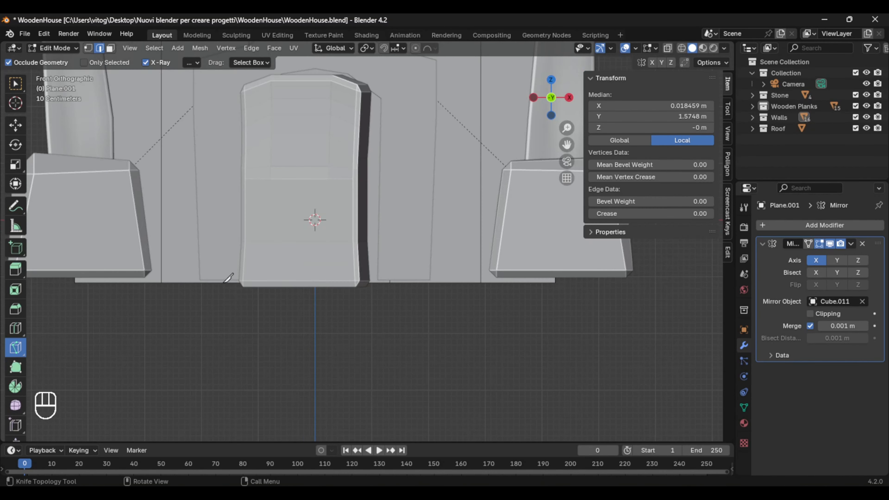
{"action": "left_click", "coordinate": [220, 95]}
{"action": "middle_click_drag", "start_coordinate": [219, 95], "coordinate": [272, 191], "text": "shift"}
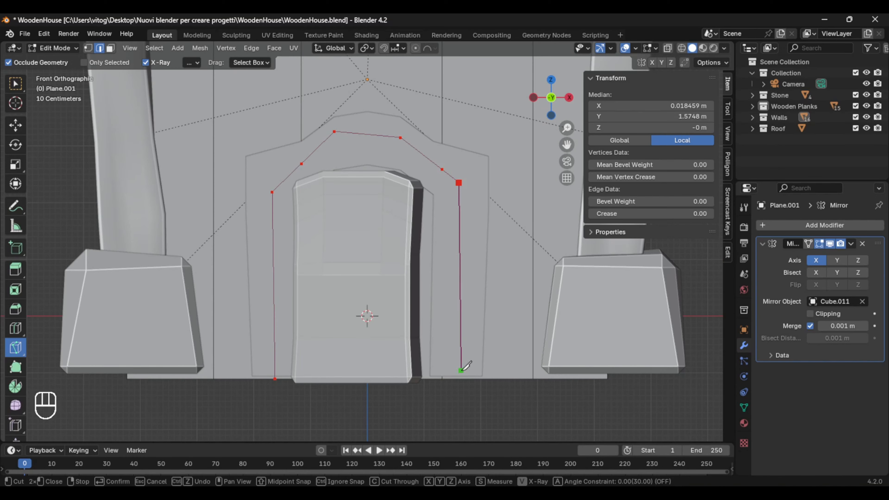
{"action": "scroll", "coordinate": [452, 348], "scroll_direction": "up", "scroll_amount": 5}
- Select the wall face enclosed by the doorway cut and delete it
{"action": "left_click", "coordinate": [110, 48]}
{"action": "scroll", "coordinate": [392, 280], "scroll_direction": "down", "scroll_amount": 10}
{"action": "left_click", "coordinate": [405, 248]}
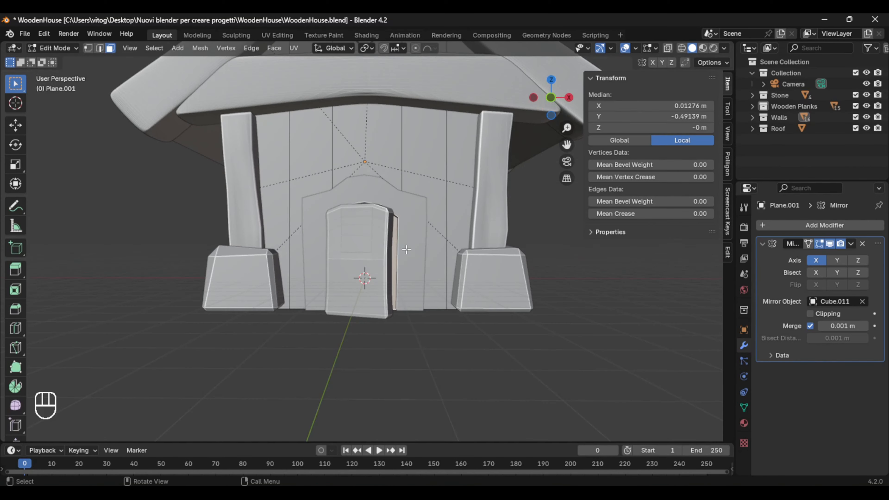
{"action": "key", "text": "Delete"}
{"action": "left_click", "coordinate": [399, 248]}
- Open the front gable's diamond window frame in Edit Mode and try deleting the face inside it
{"action": "middle_click_drag", "start_coordinate": [435, 267], "coordinate": [365, 290]}
{"action": "scroll", "coordinate": [468, 316], "scroll_direction": "down", "scroll_amount": 4}
{"action": "middle_click_drag", "start_coordinate": [468, 316], "coordinate": [427, 235]}
{"action": "scroll", "coordinate": [454, 310], "scroll_direction": "up", "scroll_amount": 5}
{"action": "key", "text": "Tab"}
{"action": "left_click", "coordinate": [426, 235]}
{"action": "key", "text": "Tab"}
{"action": "scroll", "coordinate": [399, 259], "scroll_direction": "up", "scroll_amount": 3}
{"action": "key", "text": "Delete"}
{"action": "key", "text": "Tab"}
{"action": "scroll", "coordinate": [390, 310], "scroll_direction": "down", "scroll_amount": 5}
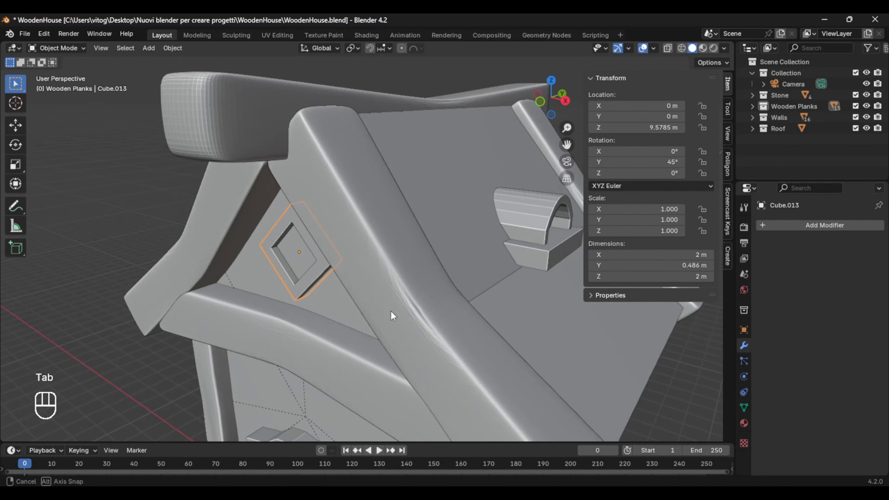
- Move the diamond window frame along Y out in front of the gable wall
{"action": "middle_click_drag", "start_coordinate": [390, 311], "coordinate": [415, 301]}
{"action": "key", "text": "g"}
{"action": "key", "text": "x"}
{"action": "key", "text": "y"}
{"action": "left_click", "coordinate": [354, 305]}
- Check the diamond window frame for a leftover inner face to delete and reposition the frame on the front gable
{"action": "key", "text": "Tab"}
{"action": "left_click", "coordinate": [412, 279]}
{"action": "key", "text": "Delete"}
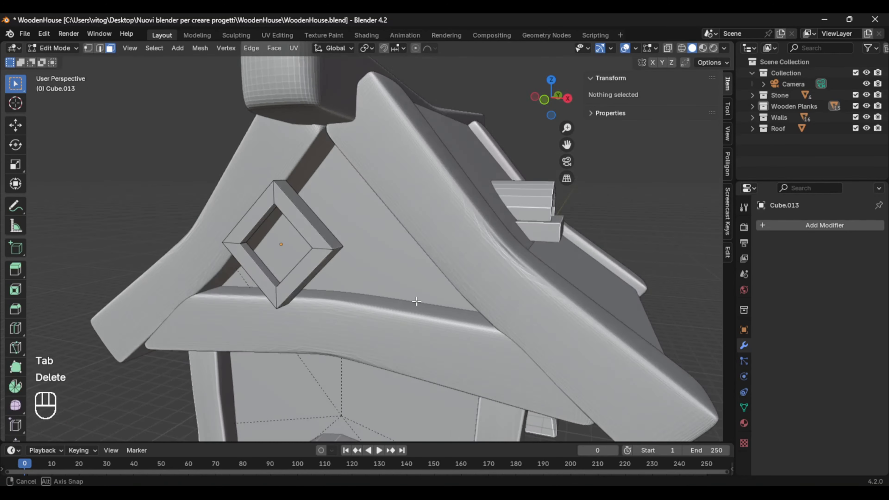
{"action": "left_click", "coordinate": [268, 281]}
{"action": "key", "text": "Tab"}
{"action": "key", "text": "g"}
{"action": "key", "text": "x"}
{"action": "left_click", "coordinate": [280, 235]}
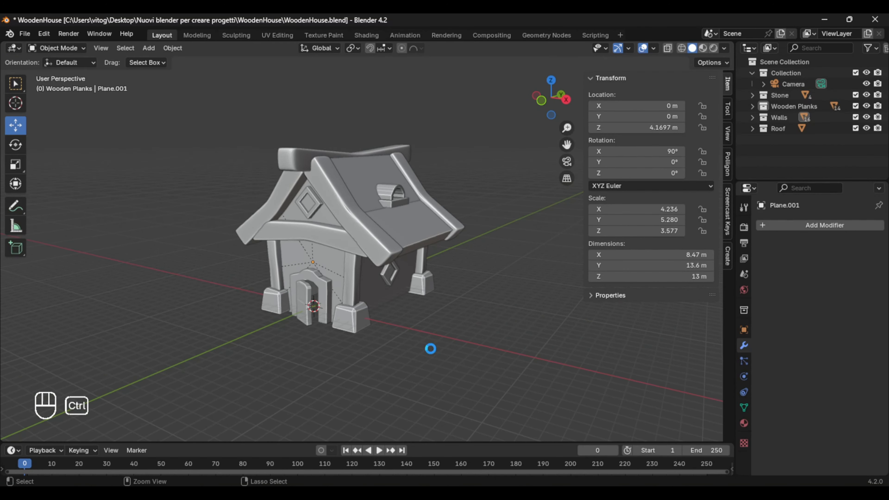
- Save the WoodenHouse.blend file
{"action": "key", "text": "ctrl+s"}
{"action": "scroll", "coordinate": [429, 354], "scroll_direction": "down", "scroll_amount": 2}
{"action": "middle_click_drag", "start_coordinate": [429, 354], "coordinate": [422, 335], "text": "shift"}
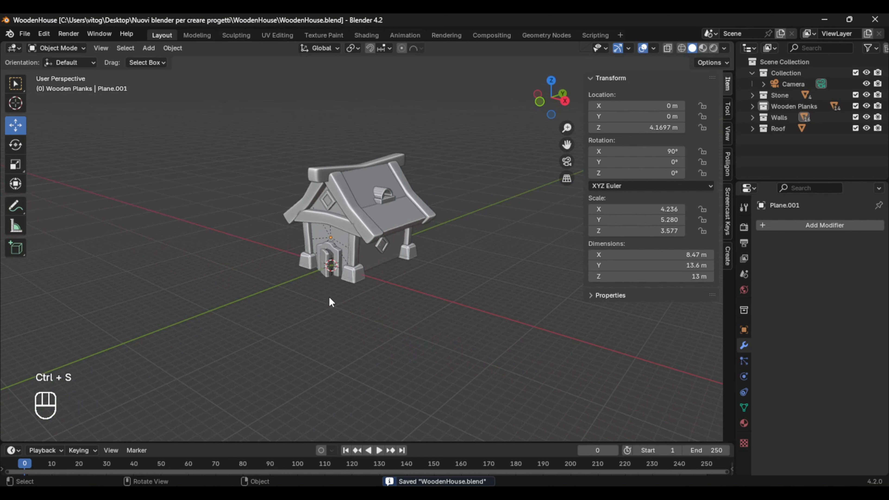
- Add a plane mesh under the house and scale it up to about 59.2 m square
{"action": "key", "text": "shift+a"}
{"action": "mouse_move", "coordinate": [230, 272]}
{"action": "key", "text": "shift+a"}
{"action": "mouse_move", "coordinate": [220, 102]}
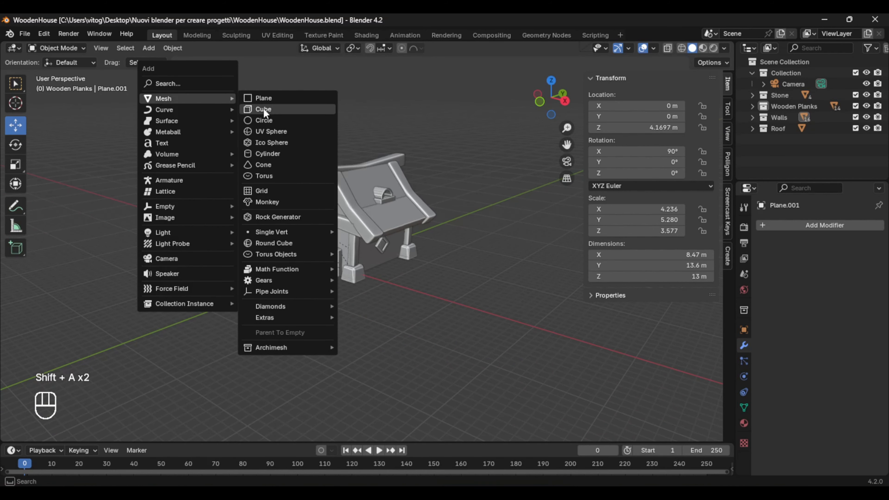
{"action": "left_click", "coordinate": [268, 99]}
{"action": "key", "text": "s"}
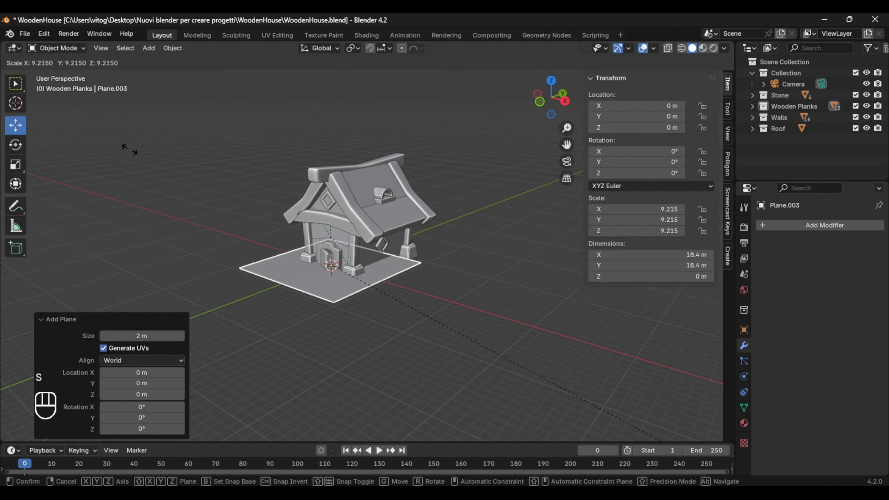
{"action": "left_click", "coordinate": [477, 316]}
- Move the ground plane about 9.1 m along Y to centre it under the house
{"action": "left_click_drag", "start_coordinate": [358, 256], "coordinate": [399, 241]}
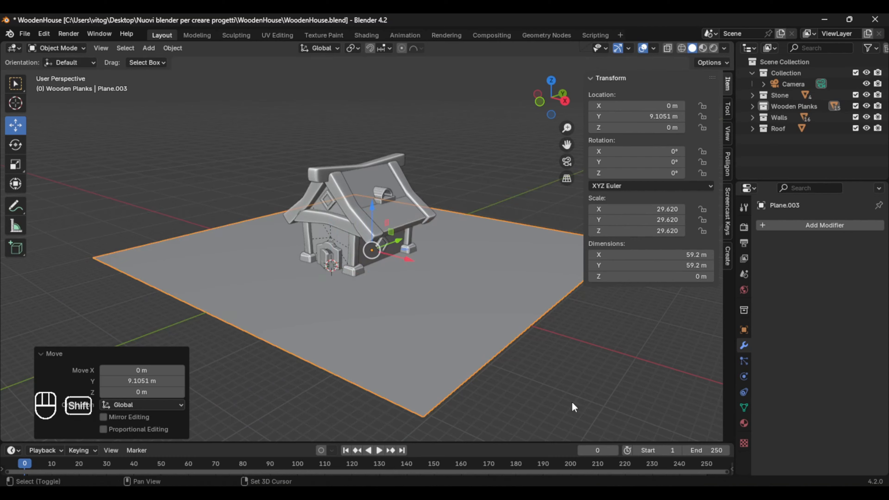
{"action": "middle_click_drag", "start_coordinate": [573, 407], "coordinate": [525, 391], "text": "shift"}
{"action": "left_click", "coordinate": [454, 380]}
{"action": "middle_click_drag", "start_coordinate": [490, 371], "coordinate": [417, 364]}
- Divide the ground plane into a four-by-four grid with loop cuts in both directions
{"action": "key", "text": "Tab"}
{"action": "scroll", "coordinate": [416, 363], "scroll_direction": "down", "scroll_amount": 2}
{"action": "middle_click_drag", "start_coordinate": [245, 354], "coordinate": [216, 364]}
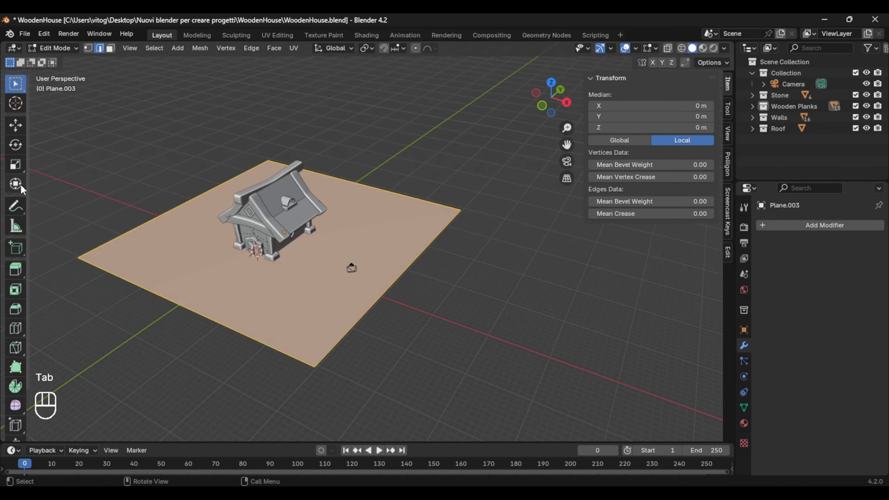
{"action": "left_click", "coordinate": [346, 304]}
{"action": "key", "text": "ctrl+z"}
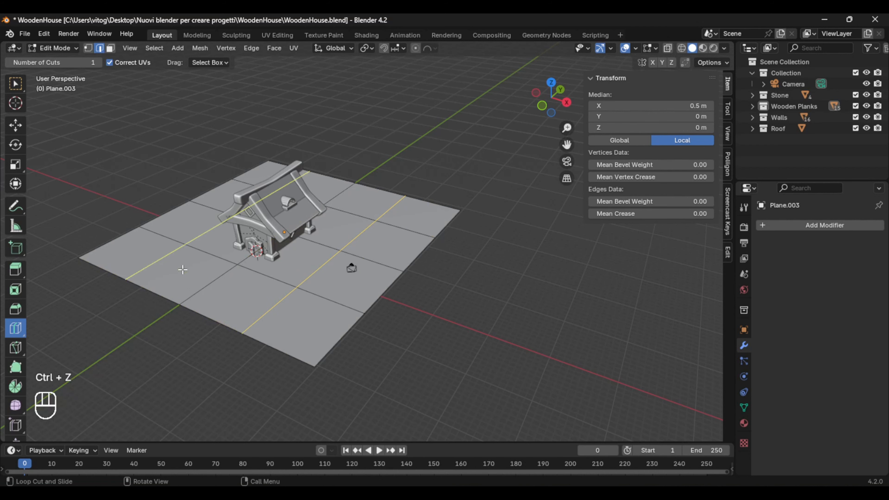
{"action": "key", "text": "ctrl+z"}
{"action": "scroll", "coordinate": [464, 361], "scroll_direction": "up", "scroll_amount": 4}
- With proportional editing enabled, move vertices on the ground plane's +X edge to make that side irregular
{"action": "left_click", "coordinate": [88, 48]}
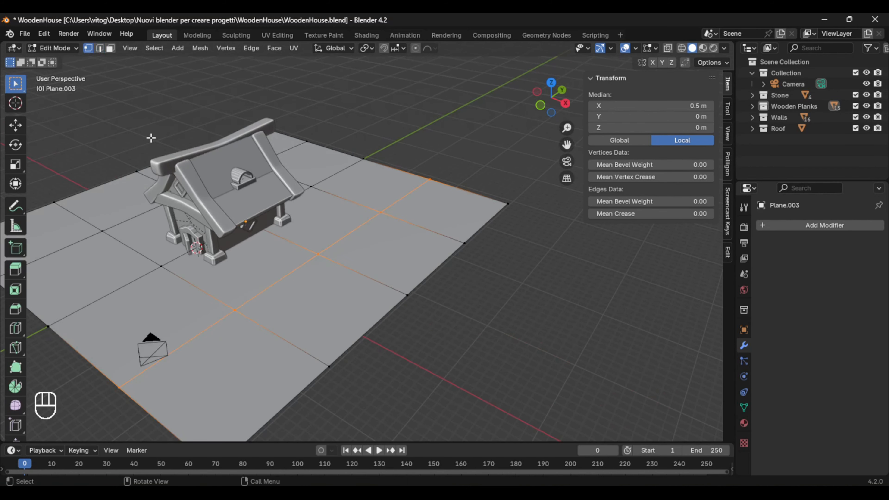
{"action": "middle_click_drag", "start_coordinate": [338, 361], "coordinate": [361, 312], "text": "shift"}
{"action": "left_click", "coordinate": [362, 307]}
{"action": "scroll", "coordinate": [388, 313], "scroll_direction": "down", "scroll_amount": 3}
{"action": "key", "text": "g"}
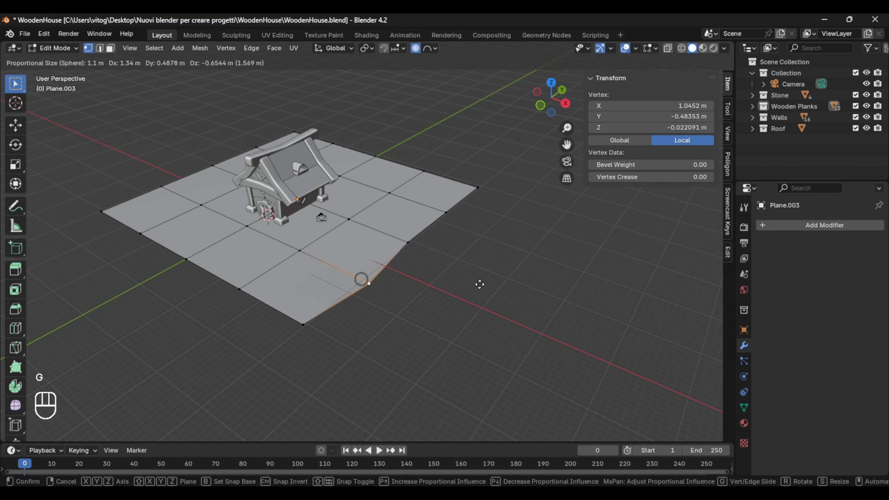
{"action": "left_click", "coordinate": [472, 281]}
{"action": "middle_click_drag", "start_coordinate": [466, 284], "coordinate": [477, 302]}
{"action": "key", "text": "g"}
{"action": "key", "text": "x"}
{"action": "left_click", "coordinate": [465, 310]}
- Try sliding and moving the ground plane's rear corner vertex on the +X side, then undo the move
{"action": "left_click", "coordinate": [551, 205]}
{"action": "middle_click_drag", "start_coordinate": [560, 245], "coordinate": [548, 250]}
{"action": "key", "text": "g"}
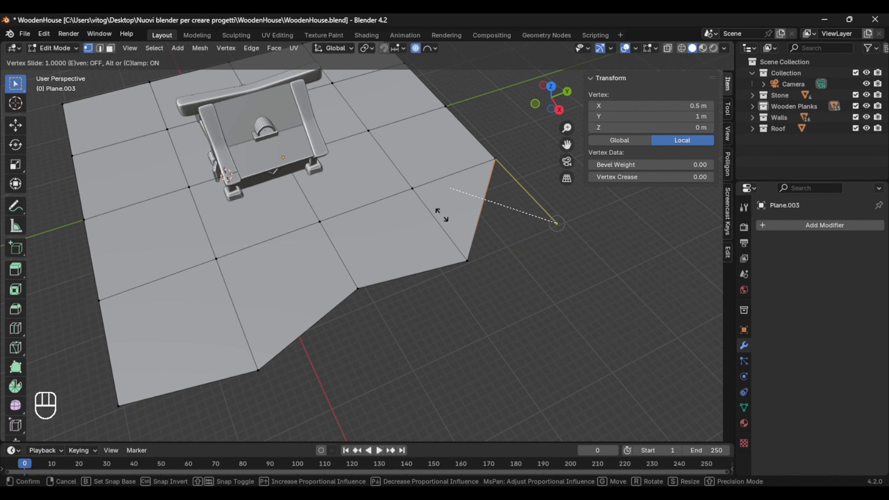
{"action": "left_click", "coordinate": [474, 231]}
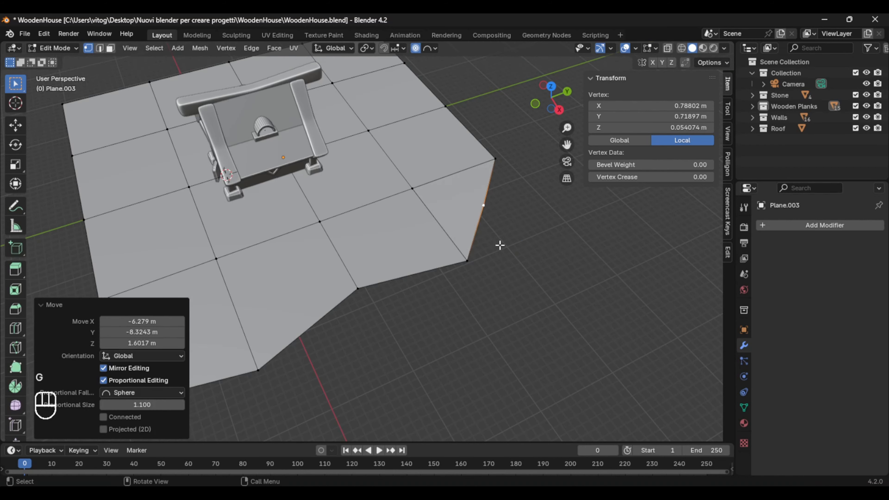
{"action": "middle_click_drag", "start_coordinate": [500, 244], "coordinate": [591, 322]}
{"action": "key", "text": "ctrl+z"}
- Pull the ground plane's two rear corner vertices diagonally inward in top view to round the outline
{"action": "scroll", "coordinate": [455, 137], "scroll_direction": "down", "scroll_amount": 3}
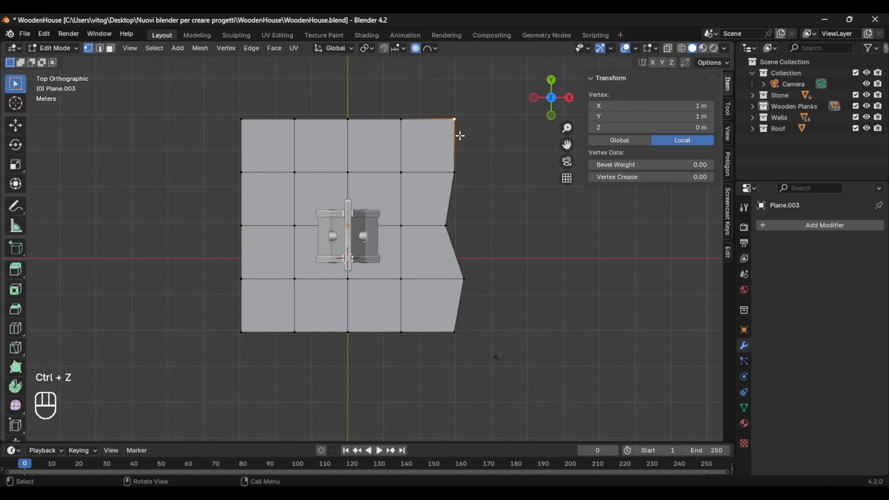
{"action": "key", "text": "g"}
{"action": "left_click", "coordinate": [432, 171]}
{"action": "left_click", "coordinate": [245, 119]}
{"action": "key", "text": "g"}
{"action": "left_click", "coordinate": [264, 138]}
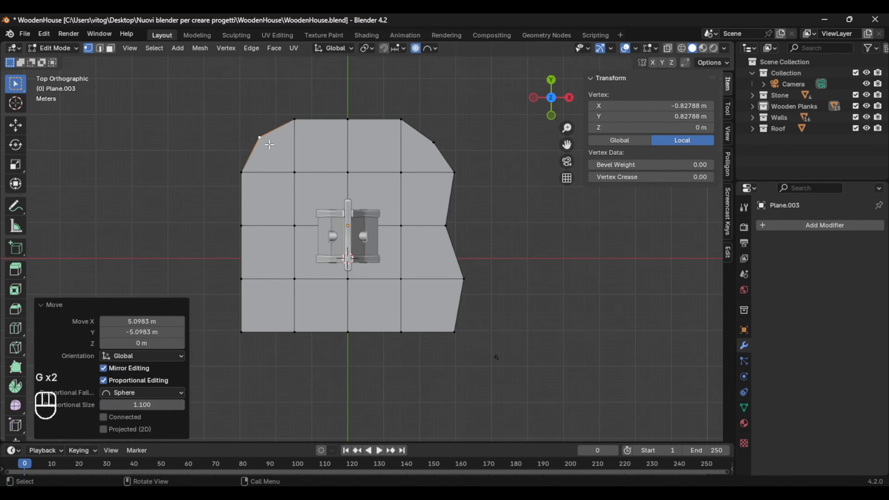
- Shift two vertices of the ground plane's rear edge, one slightly outward and the middle one inward
{"action": "left_click", "coordinate": [296, 120]}
{"action": "key", "text": "g"}
{"action": "left_click", "coordinate": [296, 112]}
{"action": "left_click", "coordinate": [348, 120]}
{"action": "key", "text": "g"}
- Reshape the ground plane's -X side by moving its edge vertices in and out and pulling the front corner inward
{"action": "left_click", "coordinate": [250, 224]}
{"action": "key", "text": "g"}
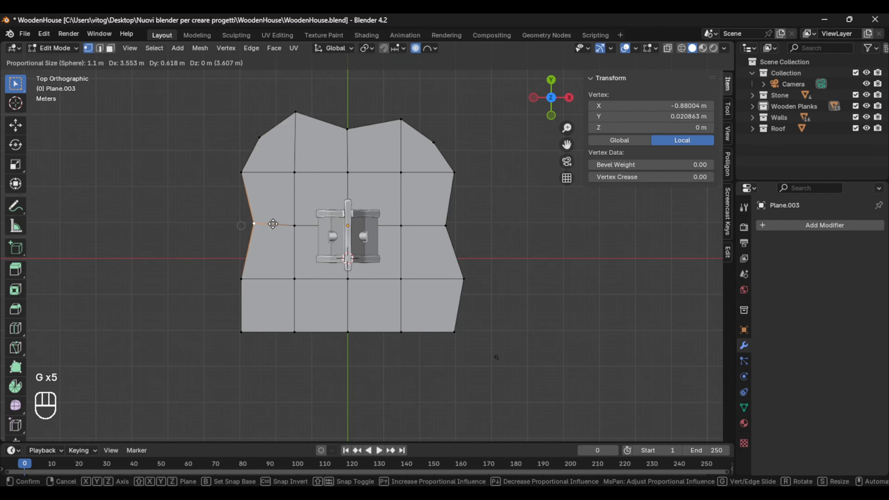
{"action": "left_click", "coordinate": [272, 224]}
{"action": "left_click", "coordinate": [247, 173]}
{"action": "key", "text": "g"}
{"action": "left_click", "coordinate": [252, 173]}
{"action": "left_click", "coordinate": [241, 279]}
{"action": "key", "text": "g"}
{"action": "key", "text": "g"}
{"action": "left_click", "coordinate": [266, 323]}
- Move the ground plane's front edge vertices outward and inward to make that side irregular, and return to Object Mode
{"action": "left_click", "coordinate": [297, 331]}
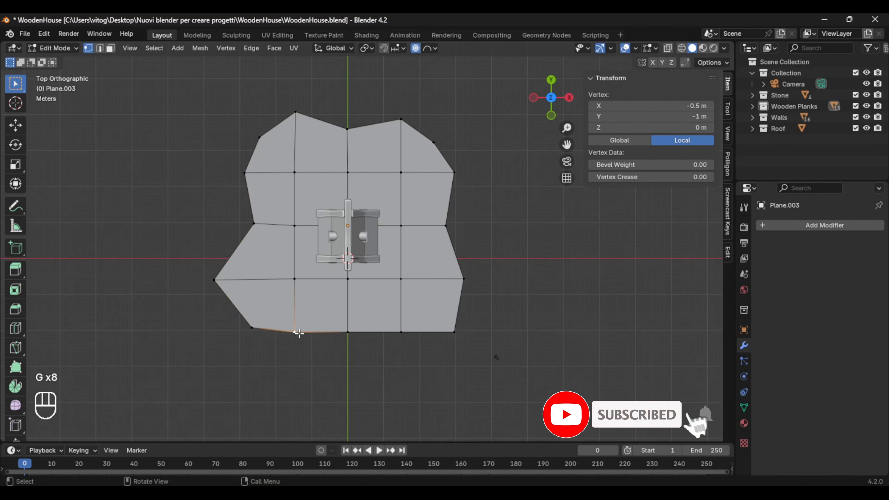
{"action": "key", "text": "g"}
{"action": "left_click", "coordinate": [296, 349]}
{"action": "left_click", "coordinate": [350, 332]}
{"action": "key", "text": "g"}
{"action": "left_click", "coordinate": [350, 314]}
{"action": "left_click", "coordinate": [403, 312]}
{"action": "left_click", "coordinate": [549, 309]}
{"action": "middle_click_drag", "start_coordinate": [571, 304], "coordinate": [541, 283]}
{"action": "key", "text": "Tab"}
- Add a Solidify modifier to the ground plane and set its thickness to 0.16 m
{"action": "middle_click_drag", "start_coordinate": [540, 283], "coordinate": [489, 216]}
{"action": "left_click", "coordinate": [769, 226]}
{"action": "mouse_move", "coordinate": [769, 226]}
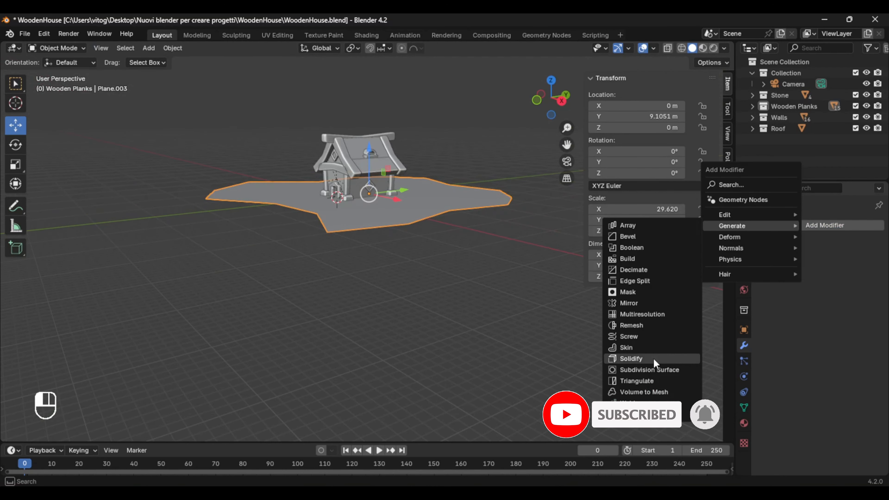
{"action": "left_click", "coordinate": [653, 358]}
{"action": "middle_click_drag", "start_coordinate": [702, 352], "coordinate": [530, 351]}
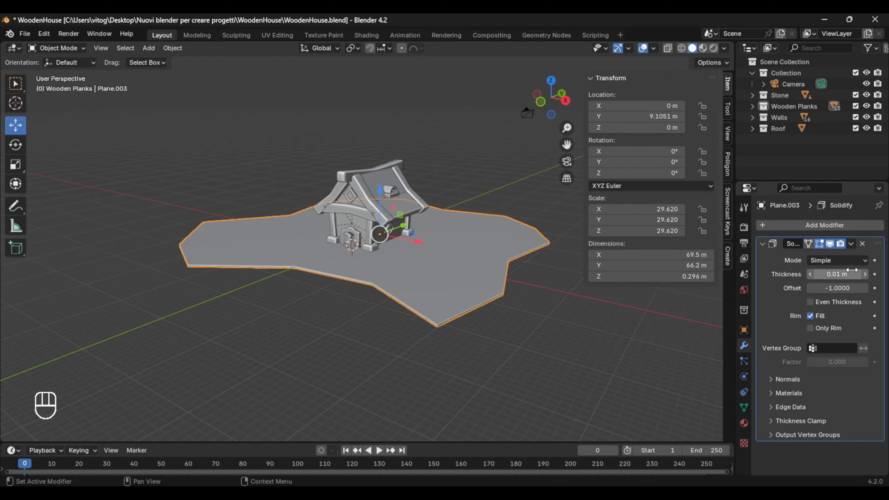
{"action": "mouse_move", "coordinate": [837, 275]}
{"action": "left_mouse_down"}
{"action": "mouse_move", "coordinate": [852, 274]}
{"action": "mouse_move", "coordinate": [844, 274]}
{"action": "left_mouse_up"}
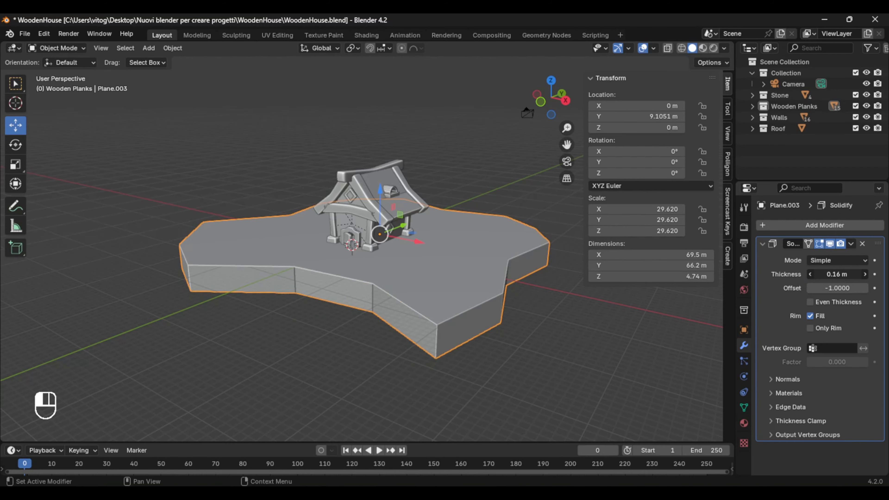
{"action": "left_click", "coordinate": [564, 382]}
{"action": "middle_click_drag", "start_coordinate": [565, 383], "coordinate": [551, 396]}
{"action": "scroll", "coordinate": [551, 395], "scroll_direction": "up", "scroll_amount": 1}
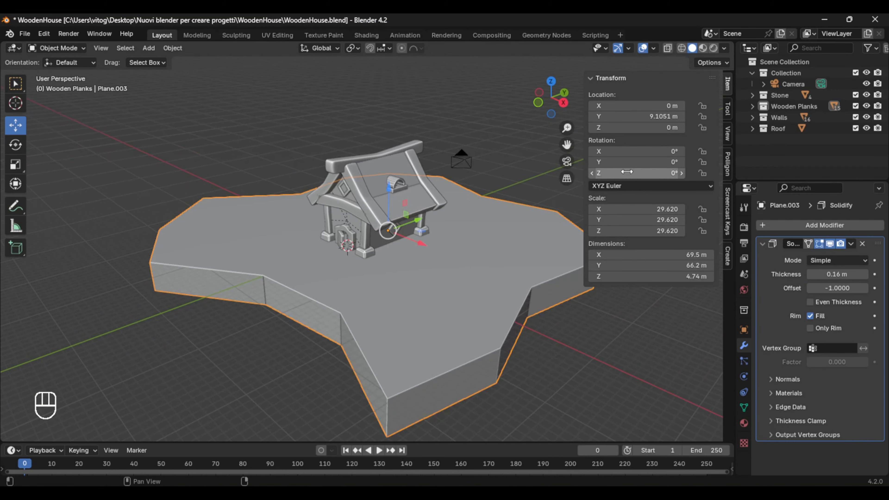
- Rotate the ground plane to 39° around the Z axis
{"action": "left_click_drag", "start_coordinate": [627, 172], "coordinate": [640, 172]}
{"action": "left_click", "coordinate": [379, 363]}
{"action": "key", "text": "Tab"}
{"action": "key", "text": "Tab"}
{"action": "scroll", "coordinate": [436, 368], "scroll_direction": "down", "scroll_amount": 2}
{"action": "middle_click_drag", "start_coordinate": [428, 364], "coordinate": [424, 362]}
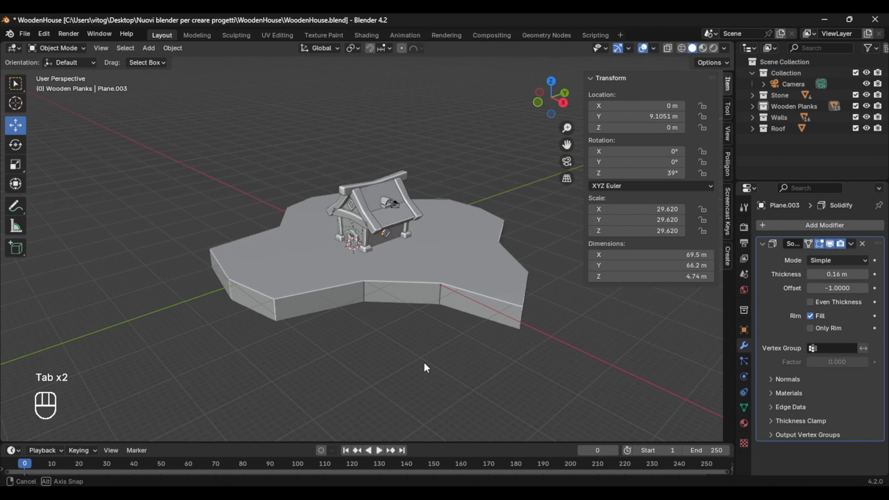
- Add a Bevel modifier to the ground base with an edge offset amount of 0.1 m and one segment
{"action": "left_click", "coordinate": [764, 244]}
{"action": "left_click", "coordinate": [776, 226]}
{"action": "mouse_move", "coordinate": [776, 227]}
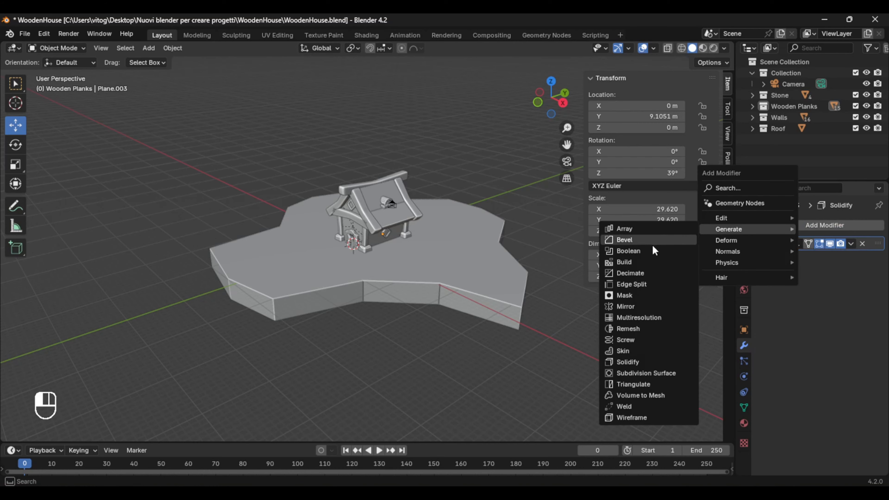
{"action": "left_click", "coordinate": [641, 243]}
{"action": "scroll", "coordinate": [579, 326], "scroll_direction": "up", "scroll_amount": 1}
{"action": "mouse_move", "coordinate": [854, 306]}
{"action": "left_mouse_down"}
{"action": "mouse_move", "coordinate": [882, 305]}
{"action": "mouse_move", "coordinate": [854, 306]}
{"action": "left_mouse_up"}
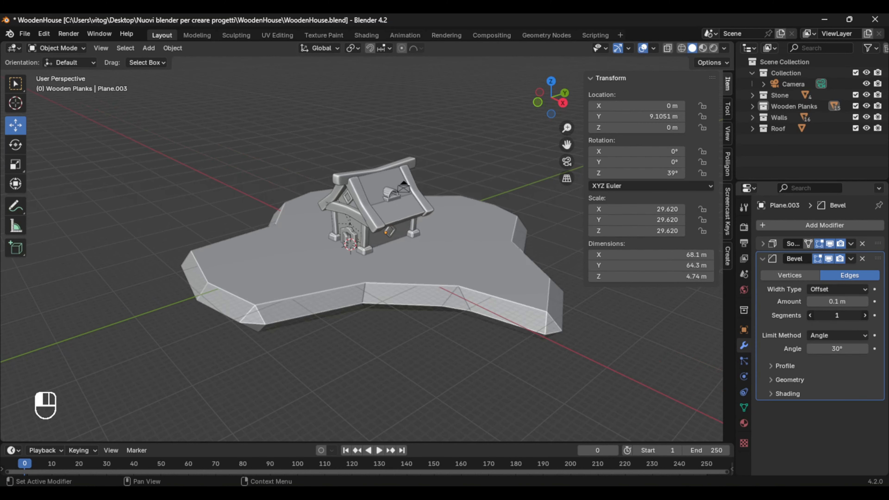
- Set the thickness of the ground base's Solidify modifier to 0.34 m
{"action": "left_click", "coordinate": [763, 244]}
{"action": "left_click_drag", "start_coordinate": [836, 274], "coordinate": [851, 274]}
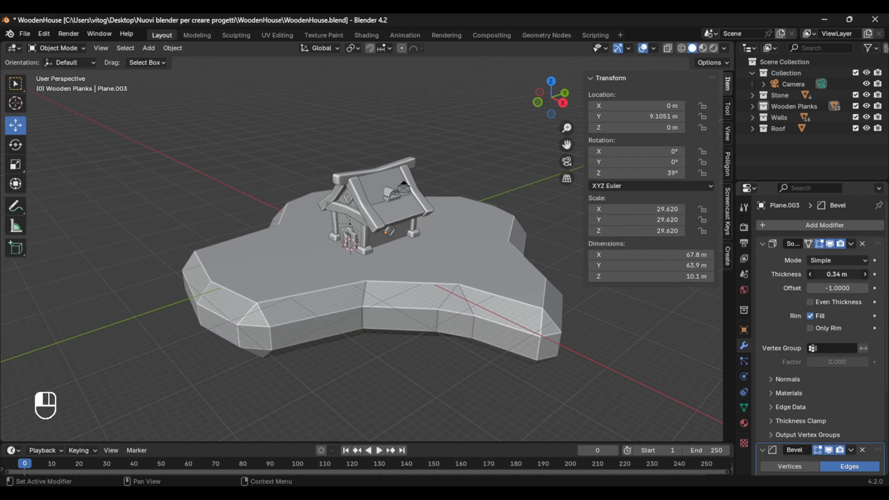
{"action": "mouse_move", "coordinate": [471, 397]}
{"action": "middle_mouse_down"}
{"action": "mouse_move", "coordinate": [505, 386]}
{"action": "mouse_move", "coordinate": [475, 382]}
{"action": "middle_mouse_up"}
{"action": "scroll", "coordinate": [475, 382], "scroll_direction": "up", "scroll_amount": 1}
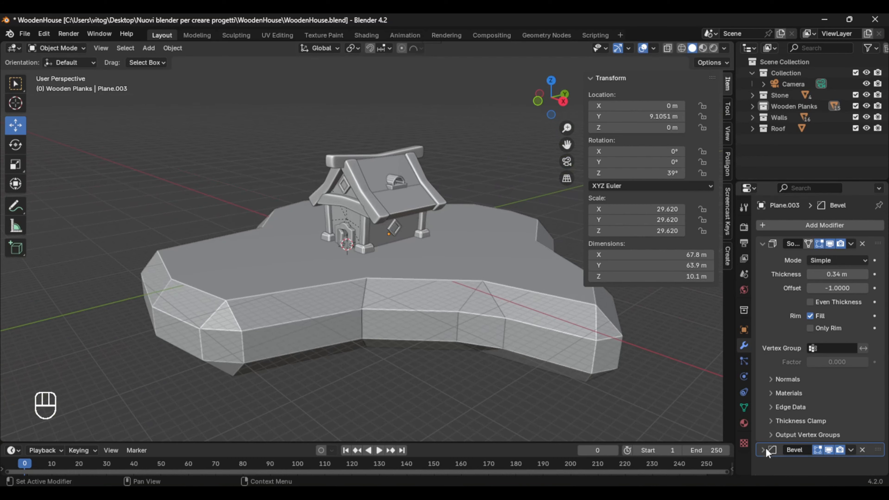
- Try a Subdivision Surface modifier with viewport level 3 on the ground base, and remove it
{"action": "left_click", "coordinate": [763, 244]}
{"action": "left_click", "coordinate": [786, 226]}
{"action": "mouse_move", "coordinate": [764, 224]}
{"action": "left_click", "coordinate": [656, 368]}
{"action": "double_click", "coordinate": [866, 305]}
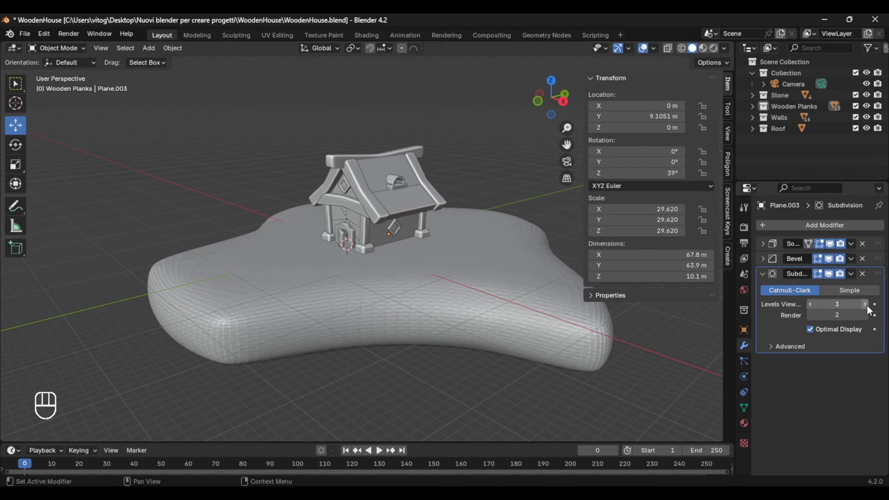
{"action": "middle_click_drag", "start_coordinate": [561, 415], "coordinate": [503, 407]}
{"action": "scroll", "coordinate": [502, 407], "scroll_direction": "up", "scroll_amount": 1}
{"action": "scroll", "coordinate": [502, 407], "scroll_direction": "down", "scroll_amount": 1}
{"action": "left_click", "coordinate": [862, 274]}
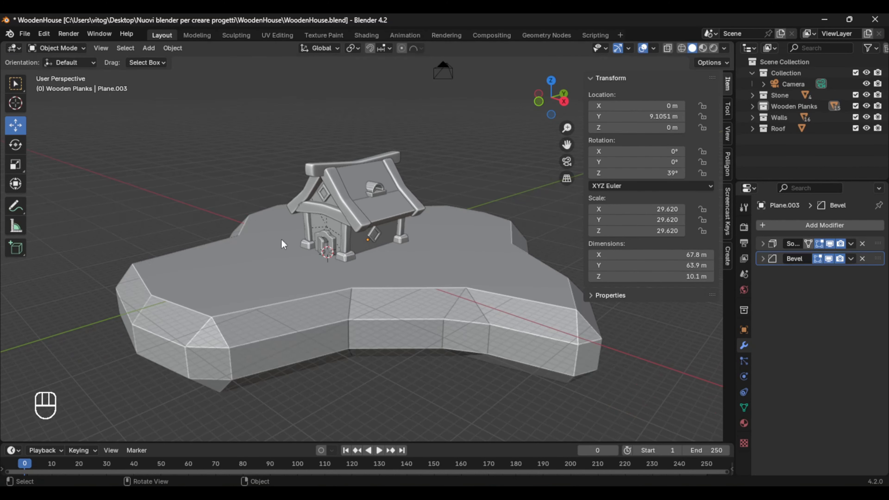
{"action": "key", "text": "Tab"}
{"action": "key", "text": "Tab"}
{"action": "scroll", "coordinate": [411, 369], "scroll_direction": "up", "scroll_amount": 2}
{"action": "mouse_move", "coordinate": [393, 353]}
{"action": "middle_mouse_down"}
{"action": "mouse_move", "coordinate": [434, 298]}
{"action": "mouse_move", "coordinate": [423, 293]}
{"action": "middle_mouse_up"}
{"action": "scroll", "coordinate": [427, 288], "scroll_direction": "down", "scroll_amount": 3}
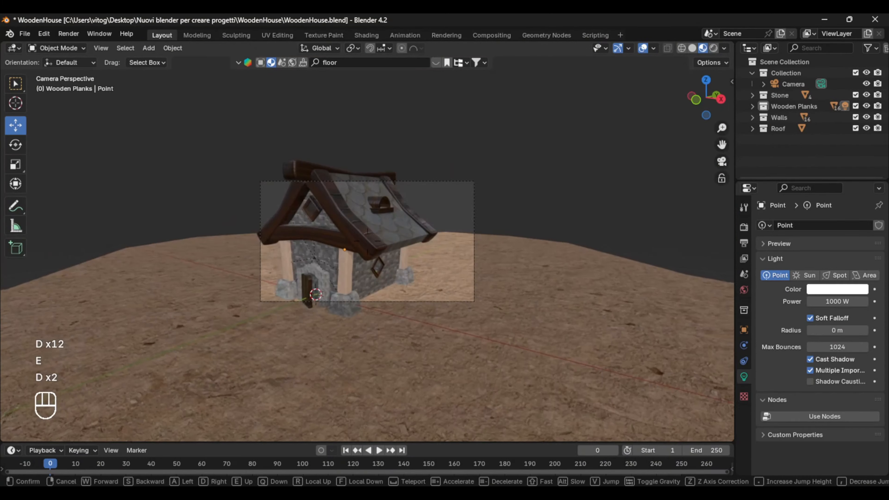
- Walk the camera backward and sideways until the whole house fits inside the camera frame, and keep that camera position
{"action": "key", "text": "s"}
{"action": "key", "text": "d"}
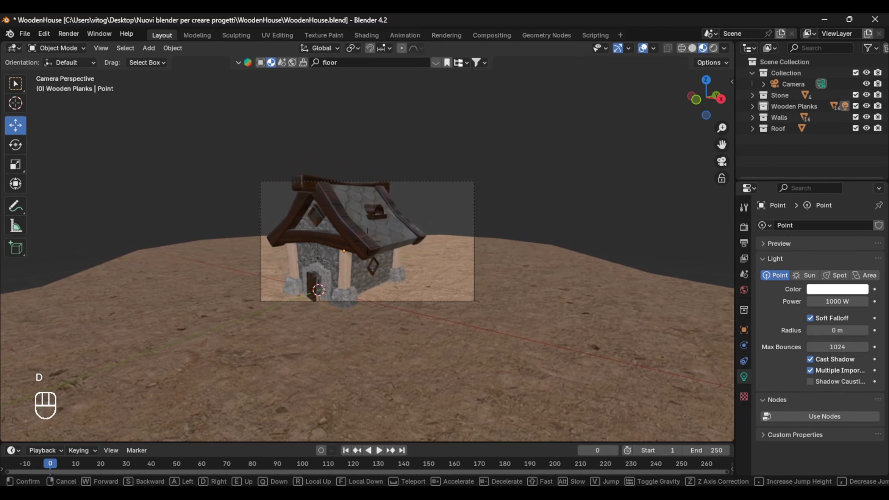
{"action": "key", "text": "d"}
{"action": "key", "text": "d"}
{"action": "key", "text": "d"}
{"action": "key", "text": "d"}
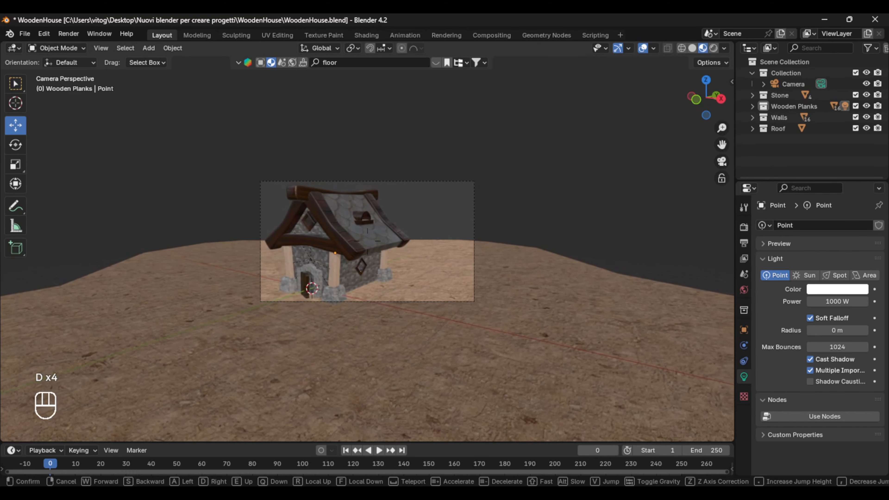
{"action": "key", "text": "d"}
{"action": "left_click", "coordinate": [290, 418]}
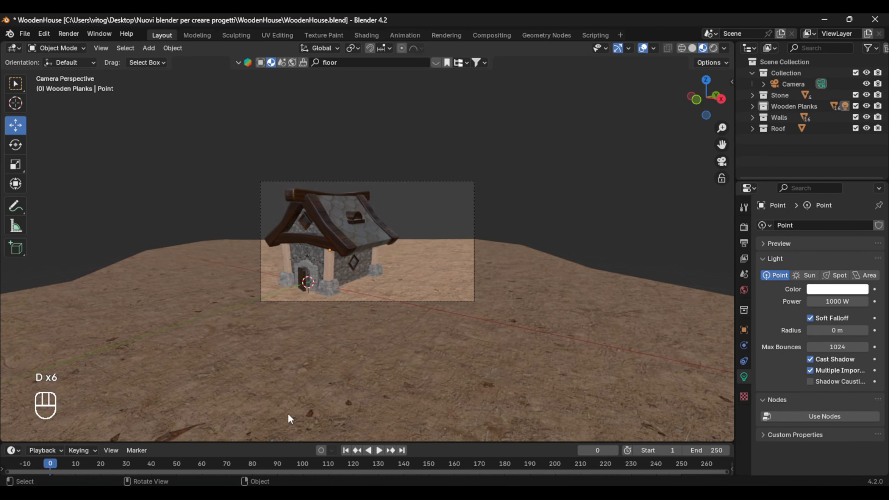